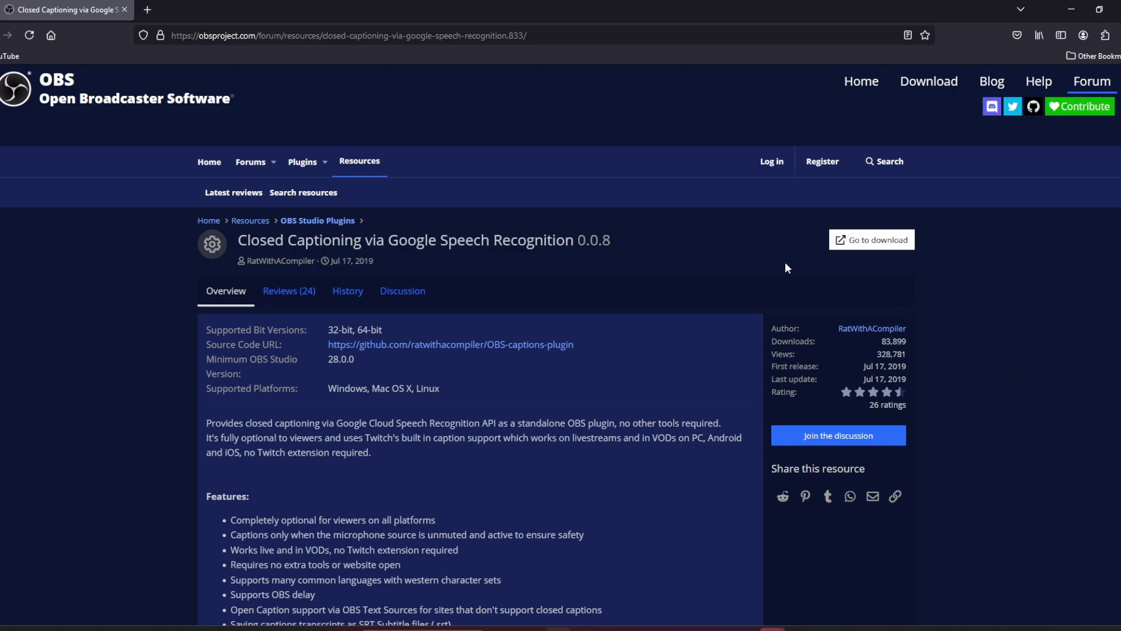
Open the plugin's download page and scroll to the Closed_Captions_Plugin__v0.30_Windows.zip asset
{"action": "left_click", "coordinate": [869, 243]}
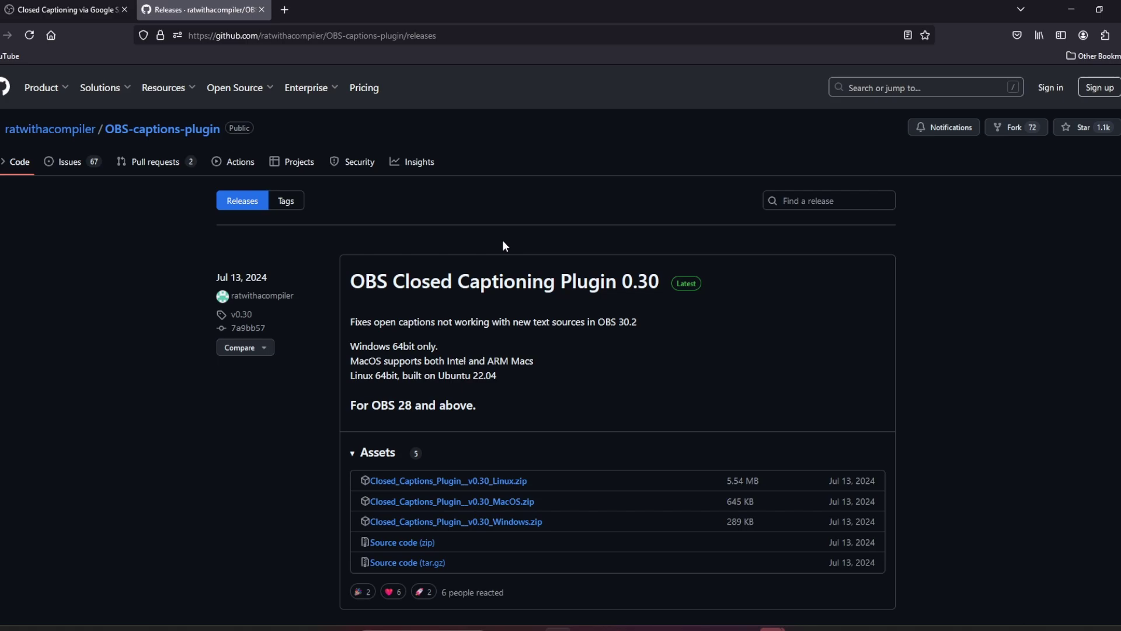
{"action": "scroll", "coordinate": [593, 408], "scroll_direction": "down", "scroll_amount": 2}
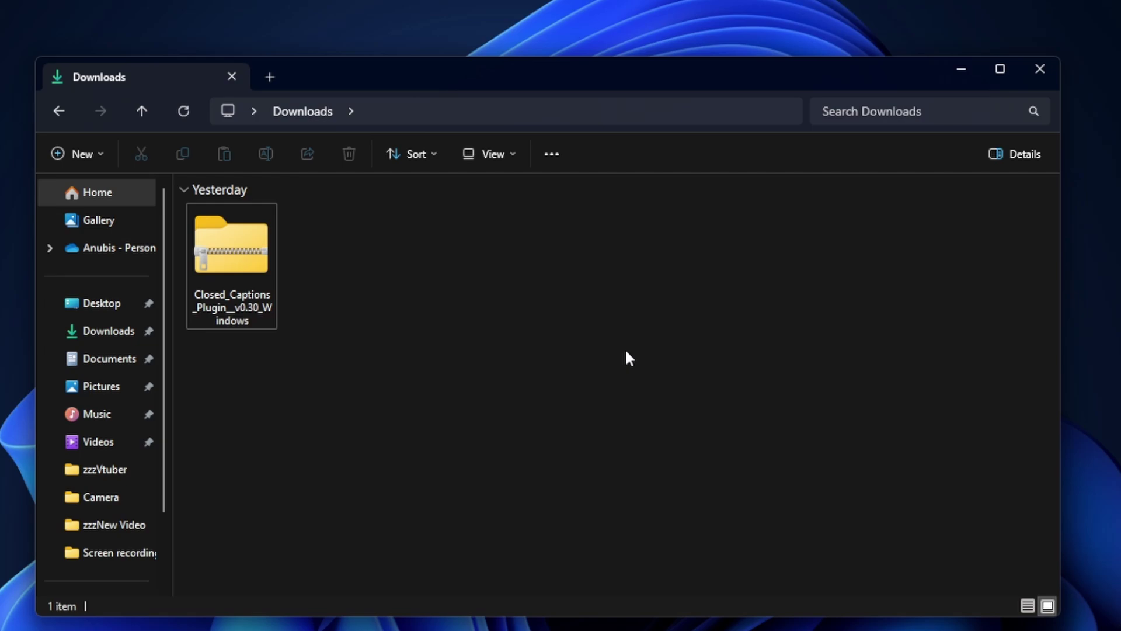
Extract the plugin zip and copy obs_google_caption_plugin.dll from its obs-plugins\64bit folder
{"action": "right_click", "coordinate": [231, 272]}
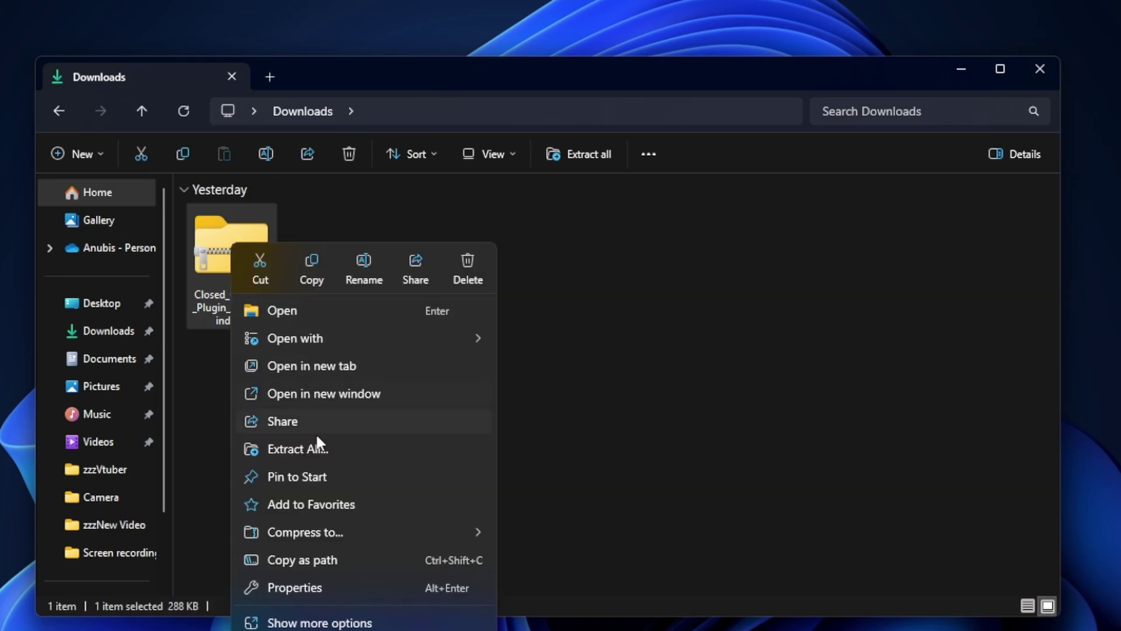
{"action": "left_click", "coordinate": [315, 448]}
{"action": "left_click", "coordinate": [699, 486]}
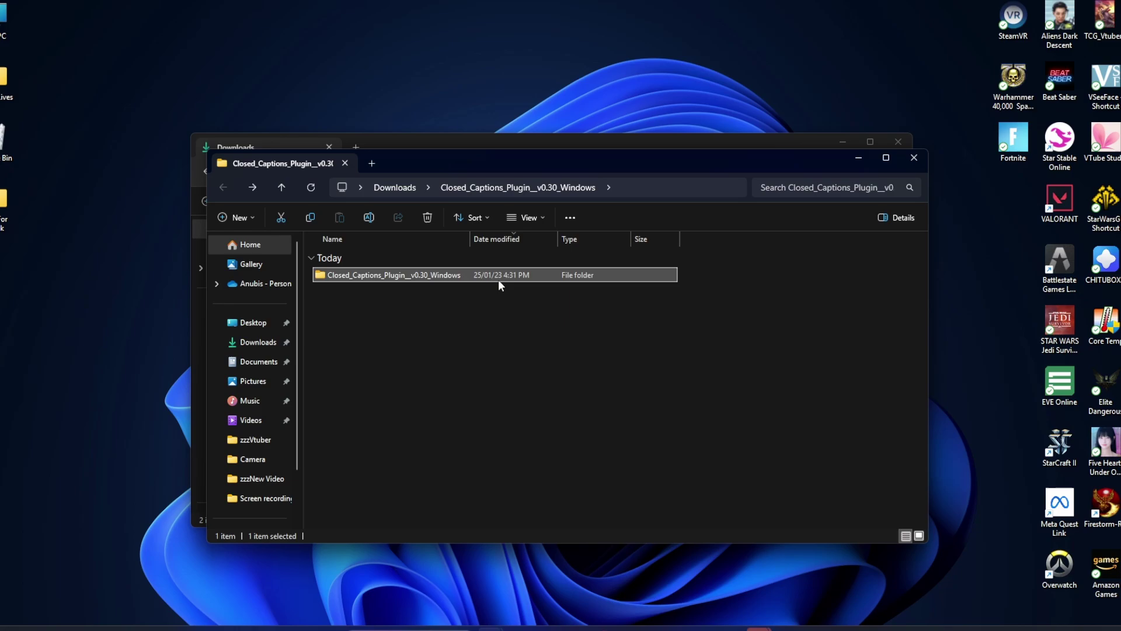
{"action": "double_click", "coordinate": [499, 275]}
{"action": "double_click", "coordinate": [498, 275]}
{"action": "double_click", "coordinate": [499, 275]}
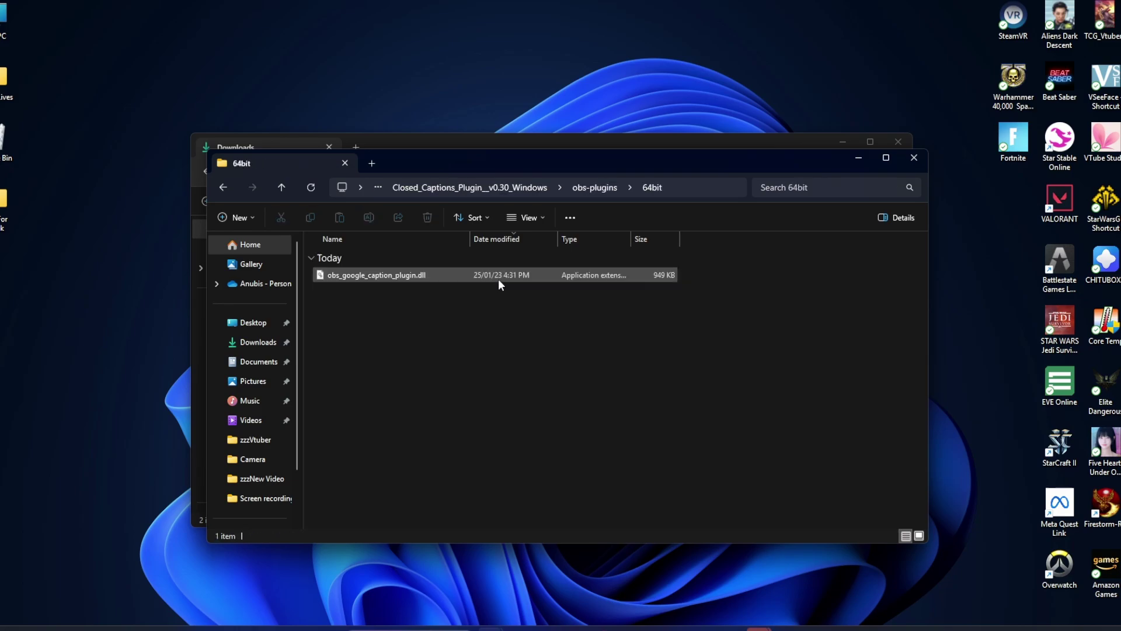
{"action": "left_click", "coordinate": [498, 276]}
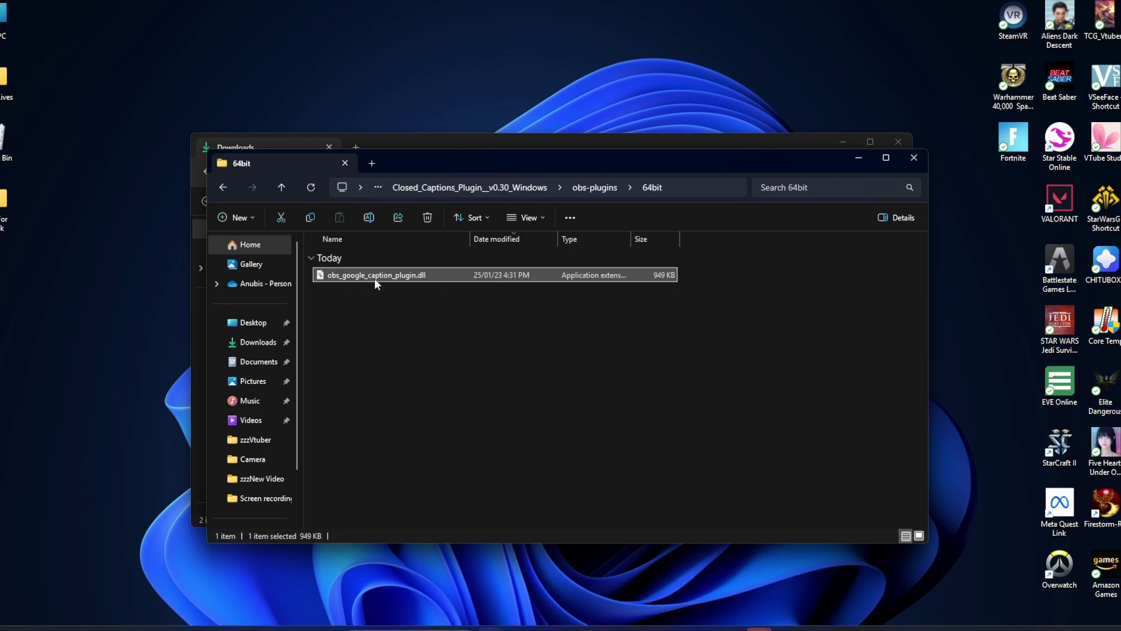
{"action": "right_click", "coordinate": [389, 275]}
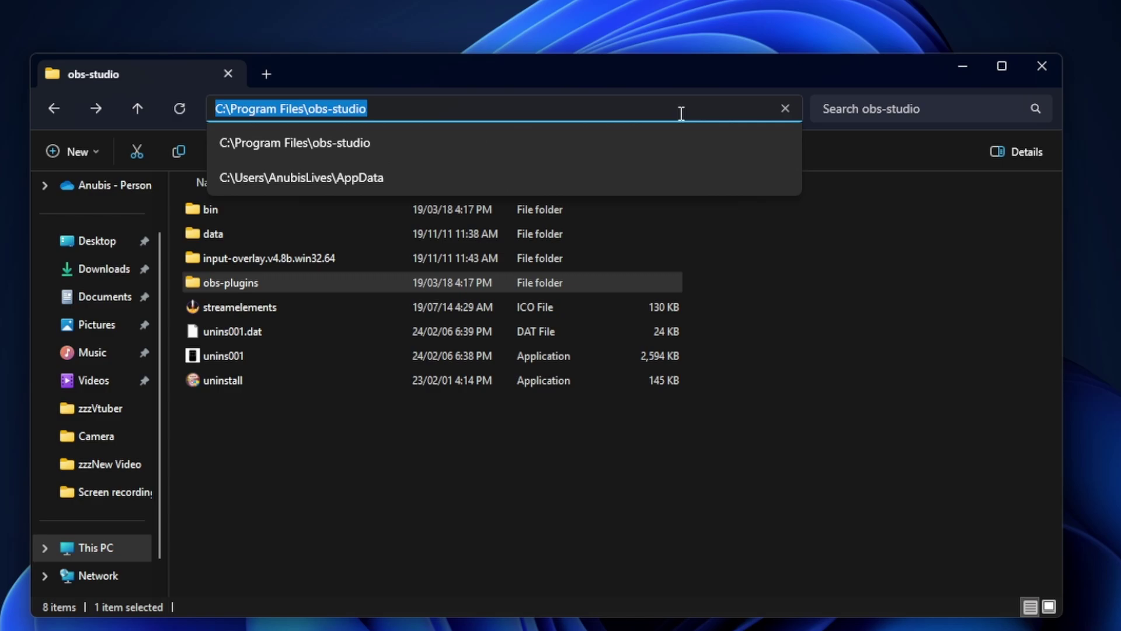
Paste the dll into C:\Program Files\obs-studio\obs-plugins\64bit
{"action": "key", "text": "Escape"}
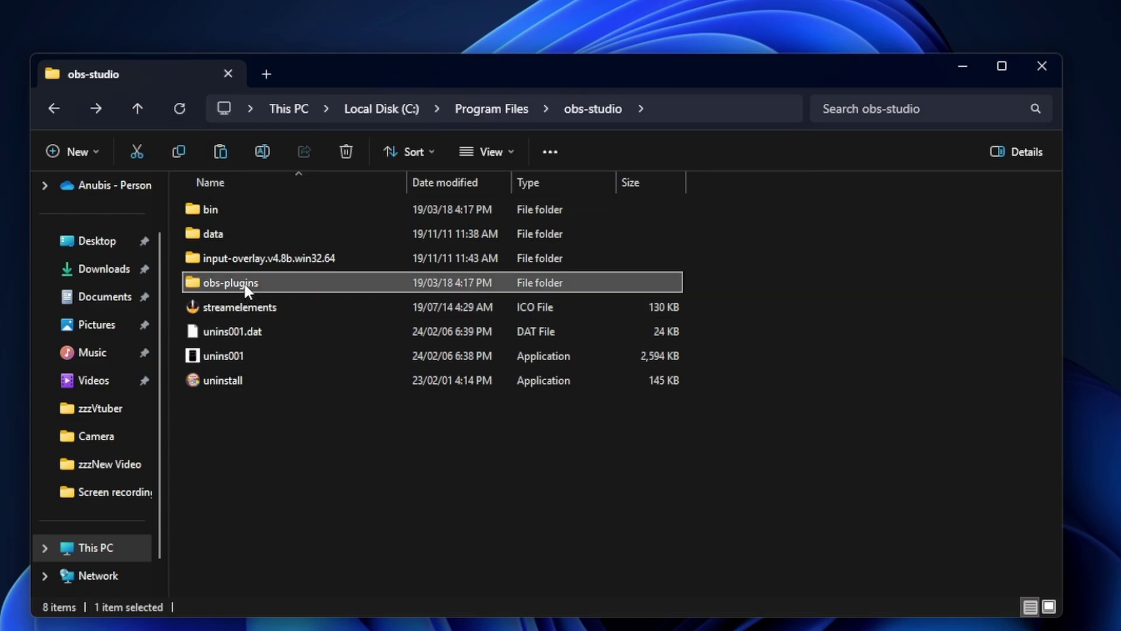
{"action": "double_click", "coordinate": [245, 284]}
{"action": "double_click", "coordinate": [230, 234]}
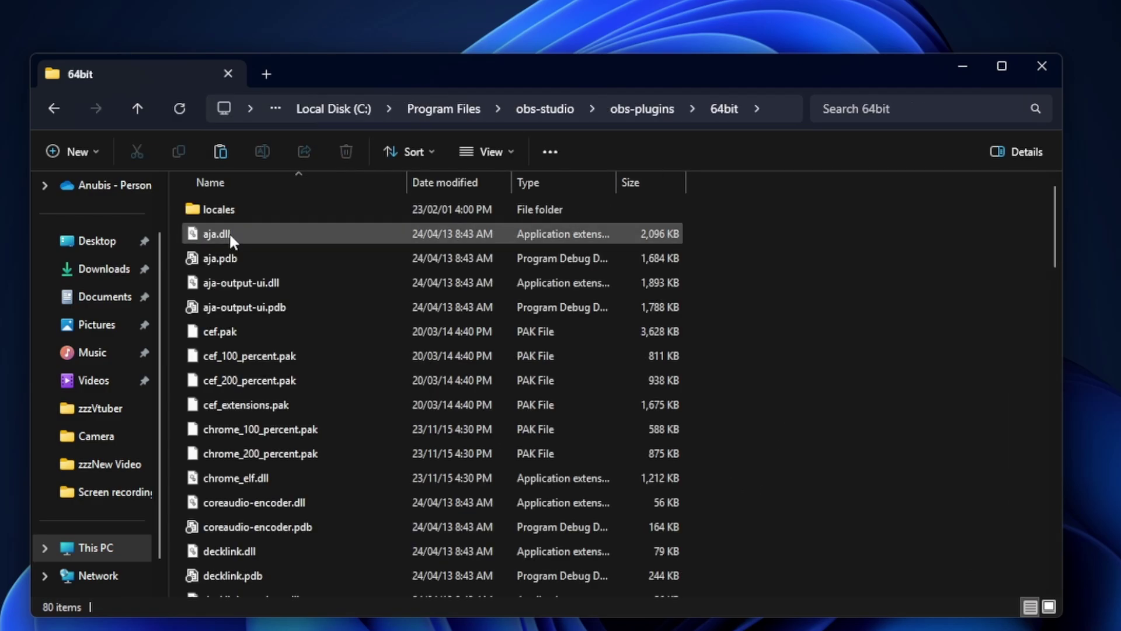
{"action": "right_click", "coordinate": [768, 352]}
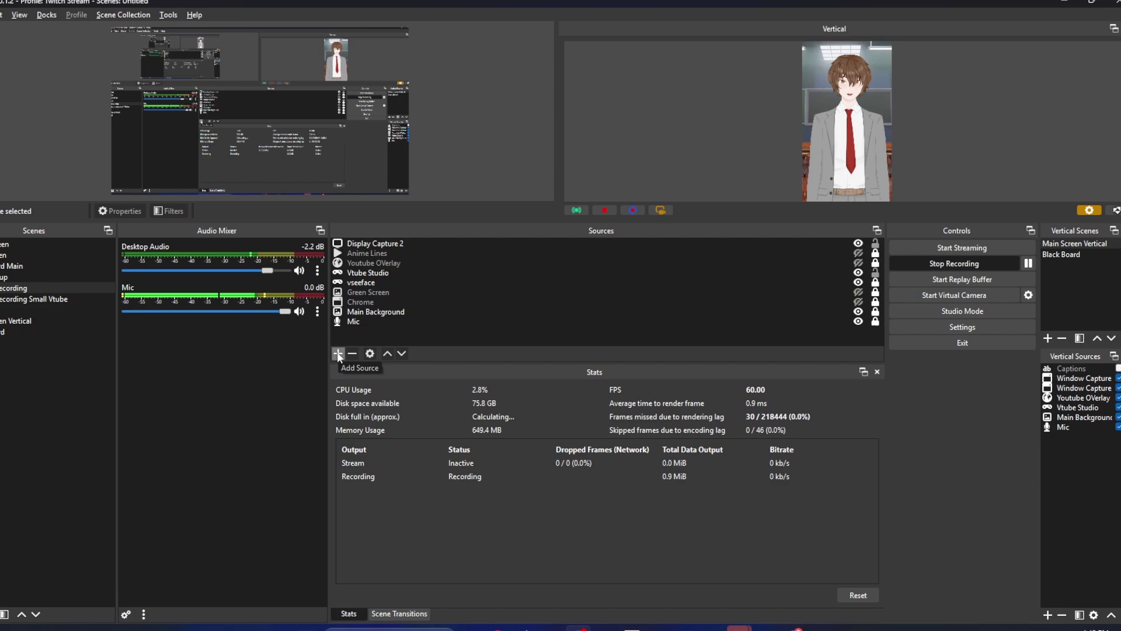
Add a Text (GDI+) source named Captions2, keeping its default properties
{"action": "left_click", "coordinate": [338, 353]}
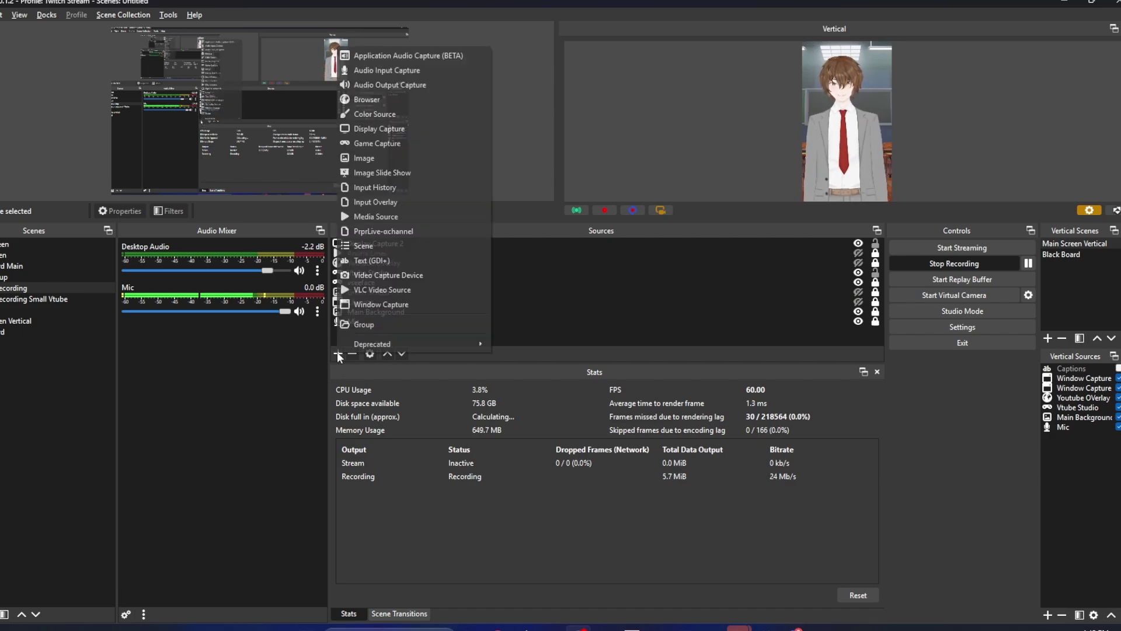
{"action": "left_click", "coordinate": [365, 262]}
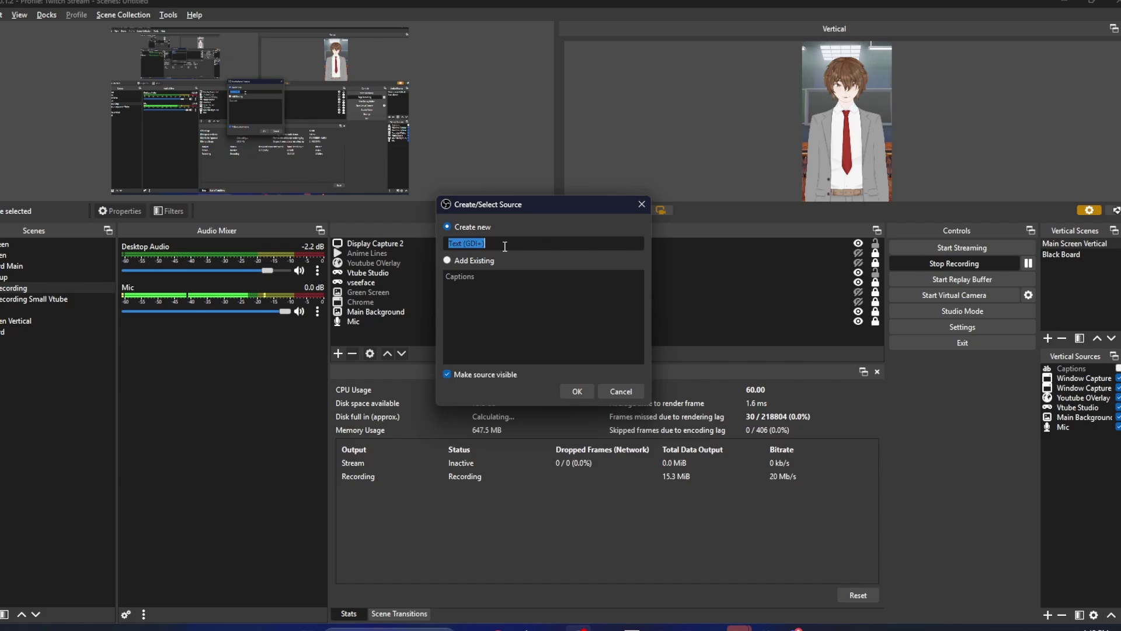
{"action": "type", "text": "Captions2"}
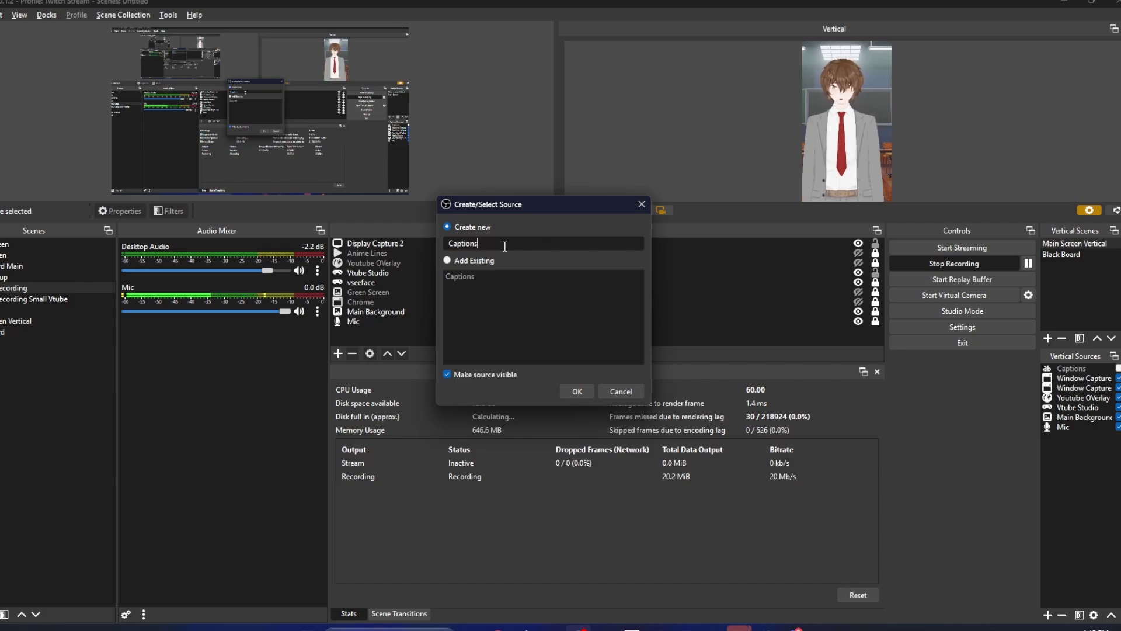
{"action": "left_click", "coordinate": [576, 392]}
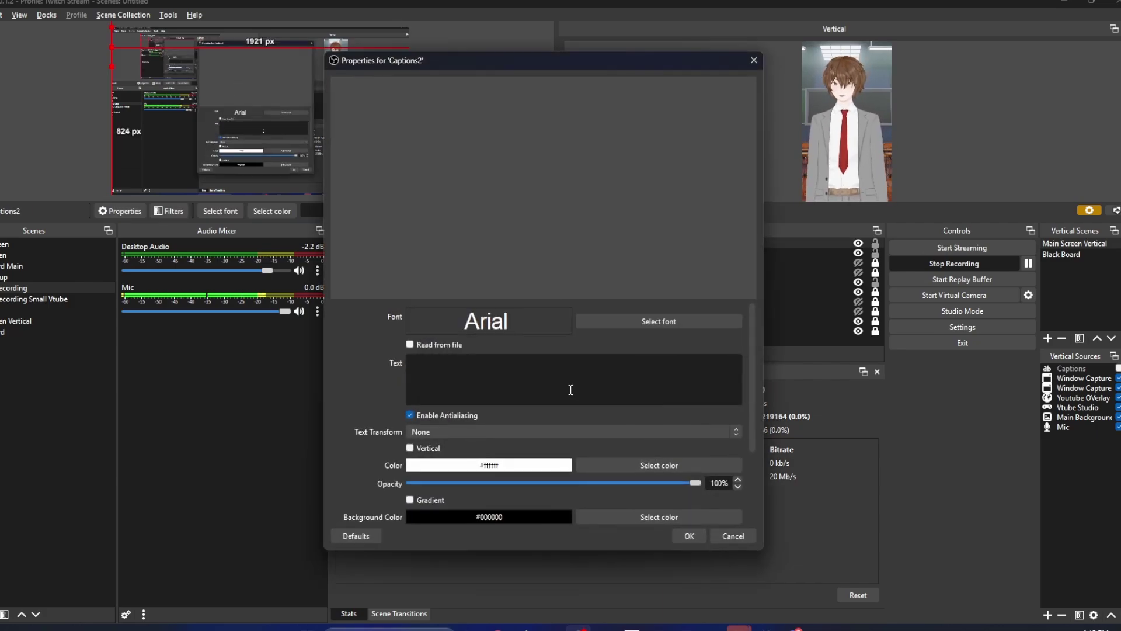
{"action": "left_click", "coordinate": [698, 534]}
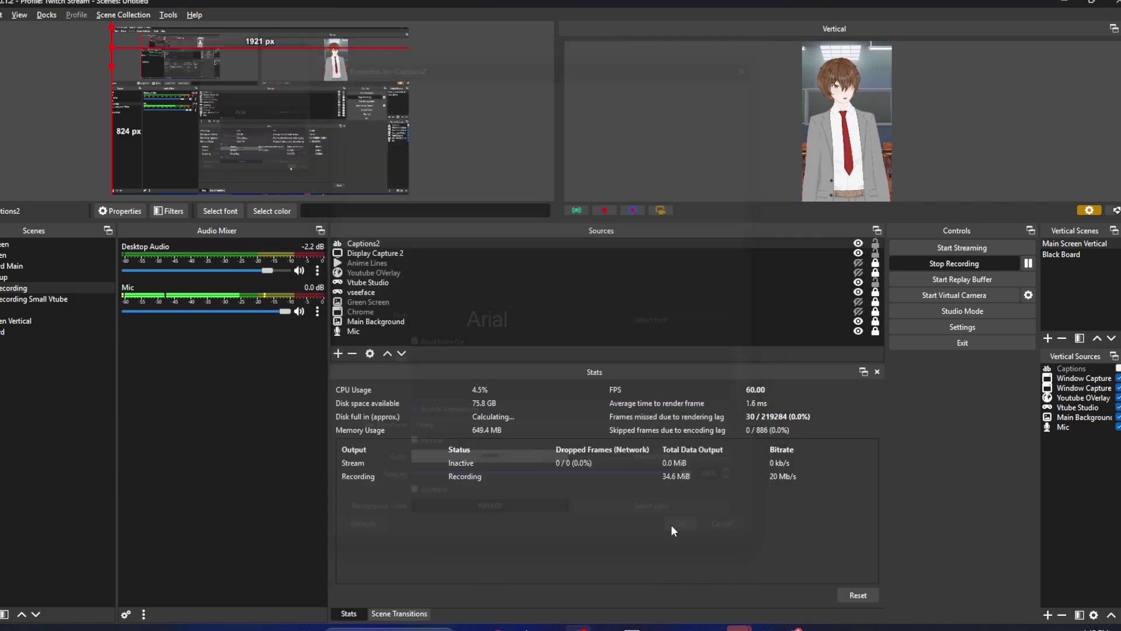
Open the Cloud Closed Captions settings and keep Mic as the caption audio source
{"action": "left_click", "coordinate": [167, 15]}
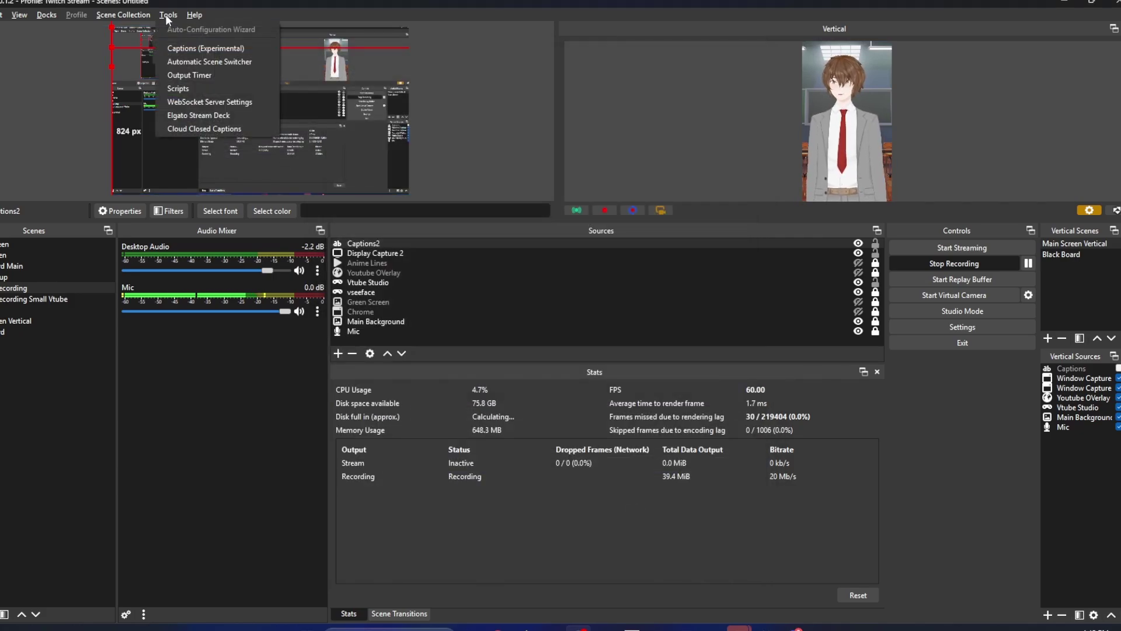
{"action": "left_click", "coordinate": [190, 132]}
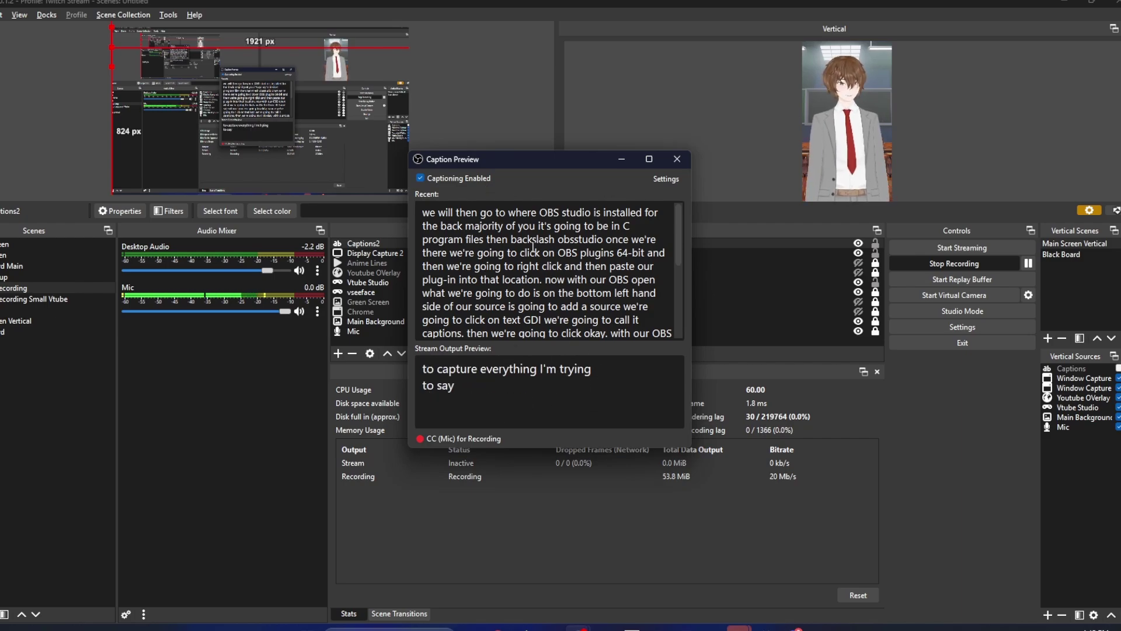
{"action": "left_click", "coordinate": [663, 179]}
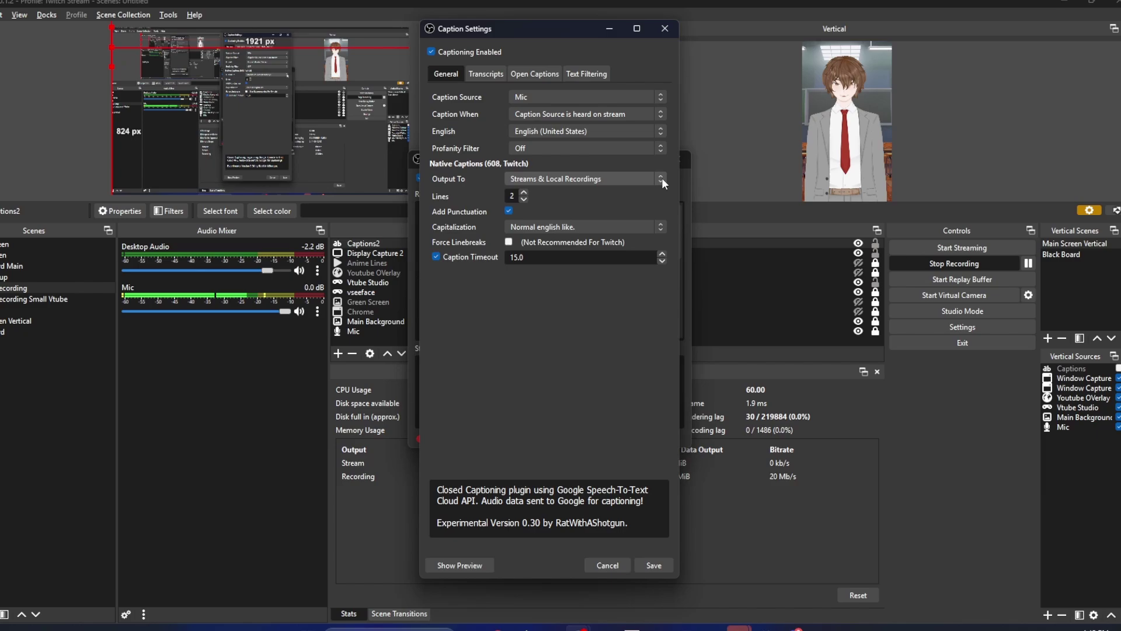
{"action": "left_click", "coordinate": [527, 99]}
{"action": "scroll", "coordinate": [580, 145], "scroll_direction": "up", "scroll_amount": 1}
{"action": "scroll", "coordinate": [579, 145], "scroll_direction": "down", "scroll_amount": 2}
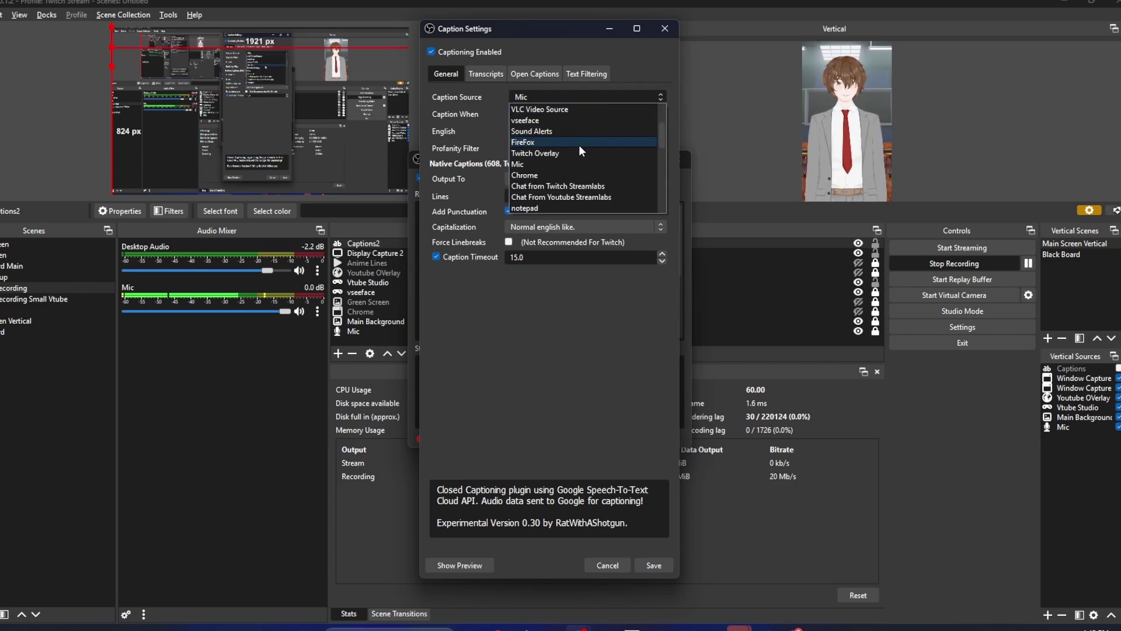
{"action": "left_click", "coordinate": [543, 164]}
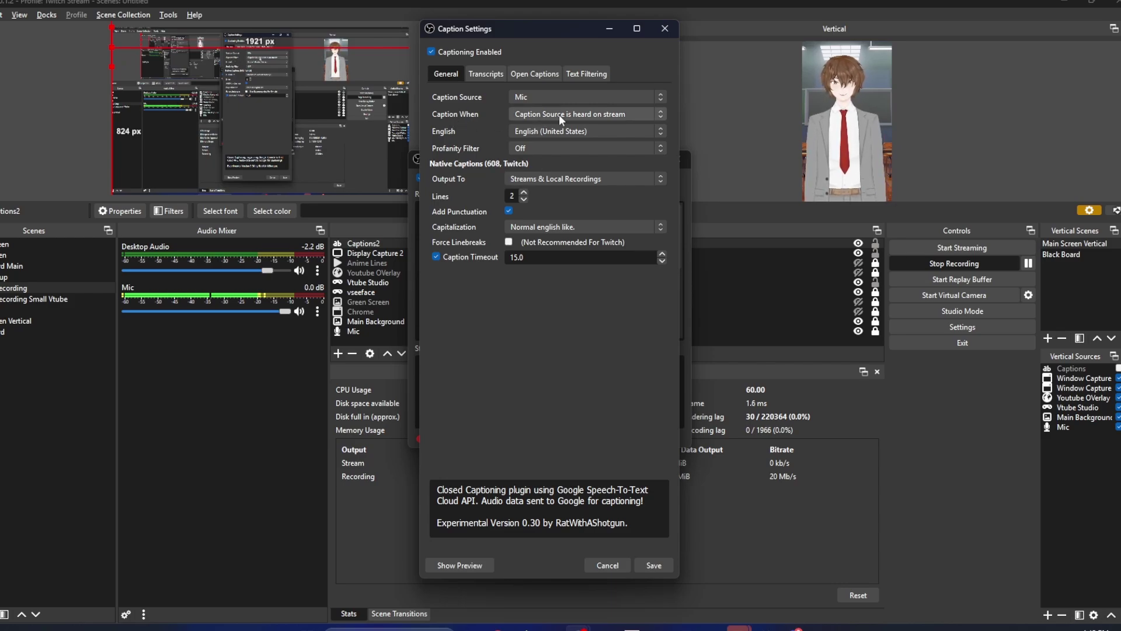
Keep Streams & Local Recordings output with 2 lines, and set Caption Timeout to 5.0
{"action": "left_click", "coordinate": [583, 117]}
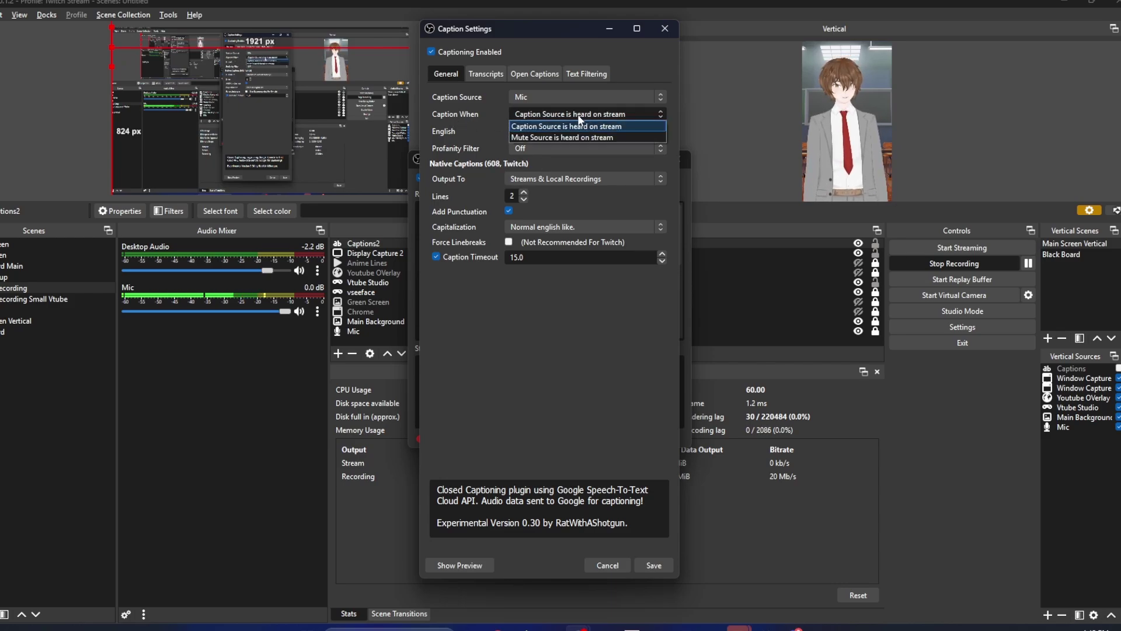
{"action": "left_click", "coordinate": [577, 115]}
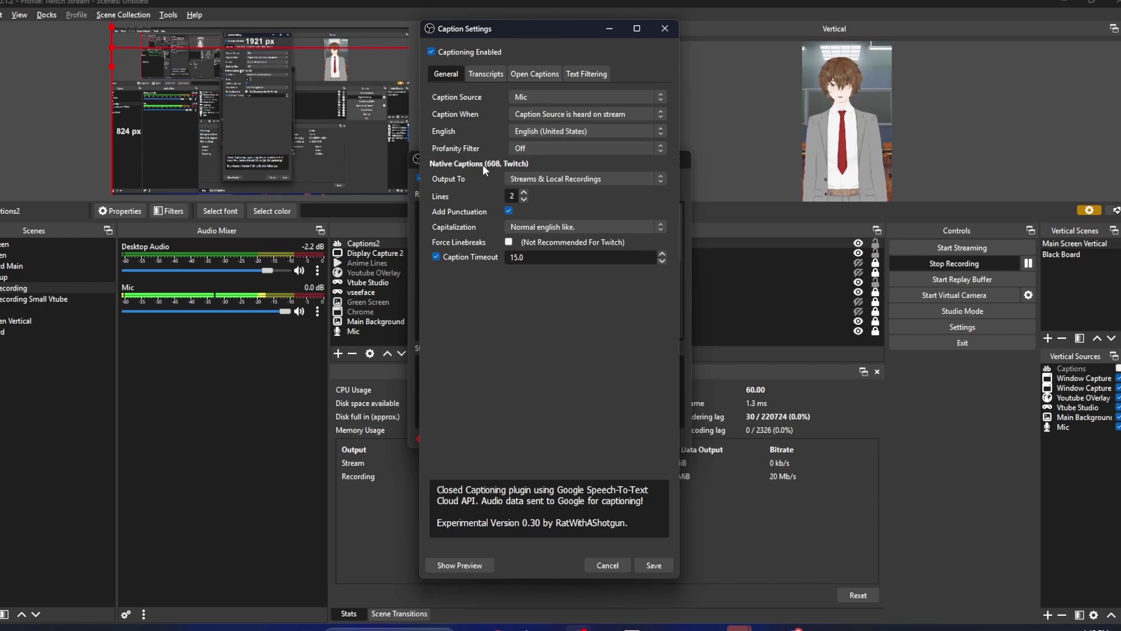
{"action": "left_click", "coordinate": [545, 180]}
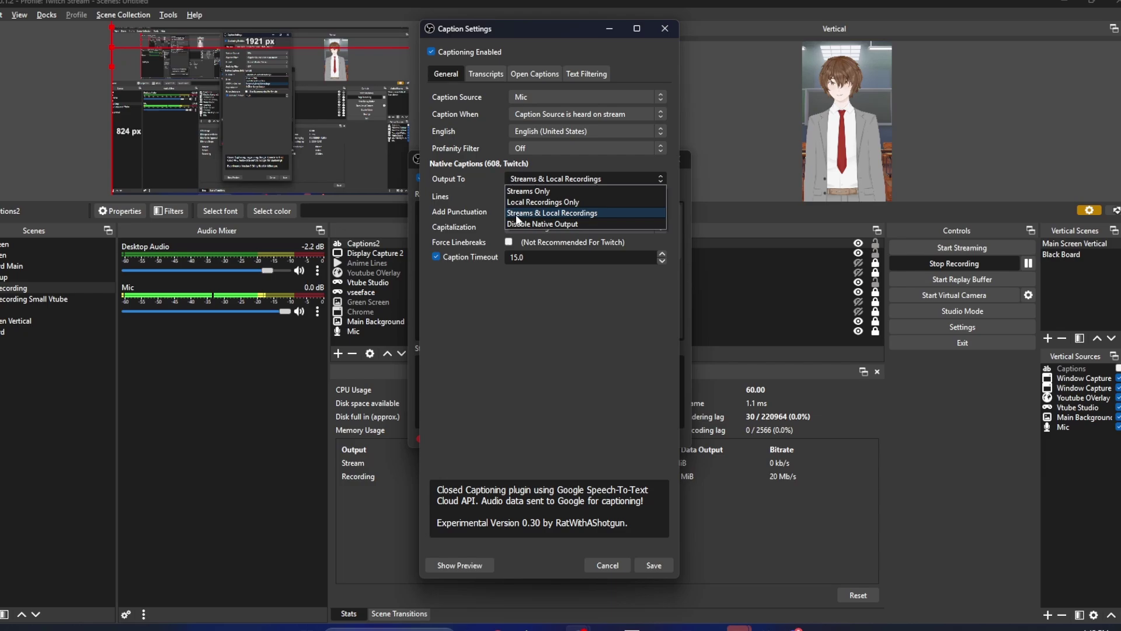
{"action": "left_click", "coordinate": [559, 212]}
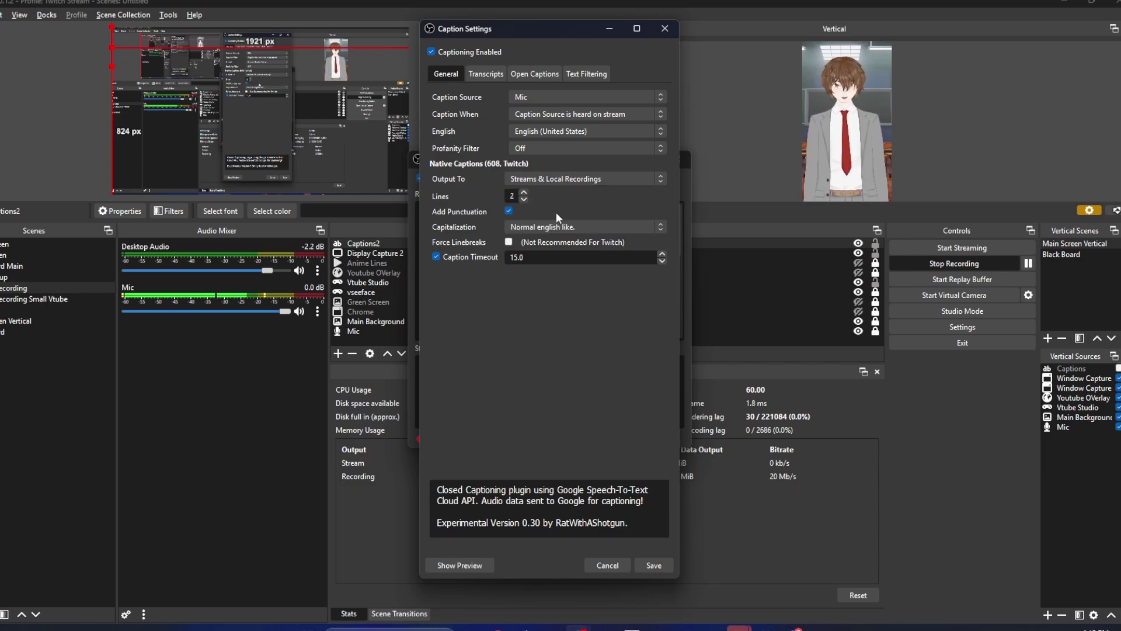
{"action": "left_click", "coordinate": [525, 199]}
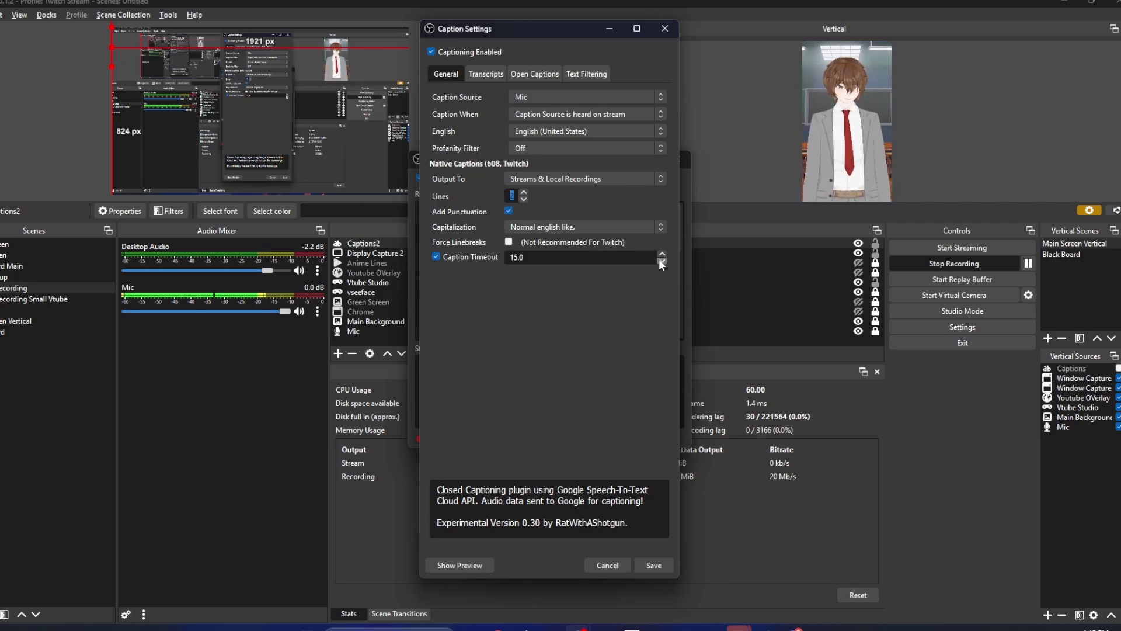
{"action": "left_click_drag", "start_coordinate": [567, 259], "coordinate": [470, 259]}
{"action": "type", "text": "5.0"}
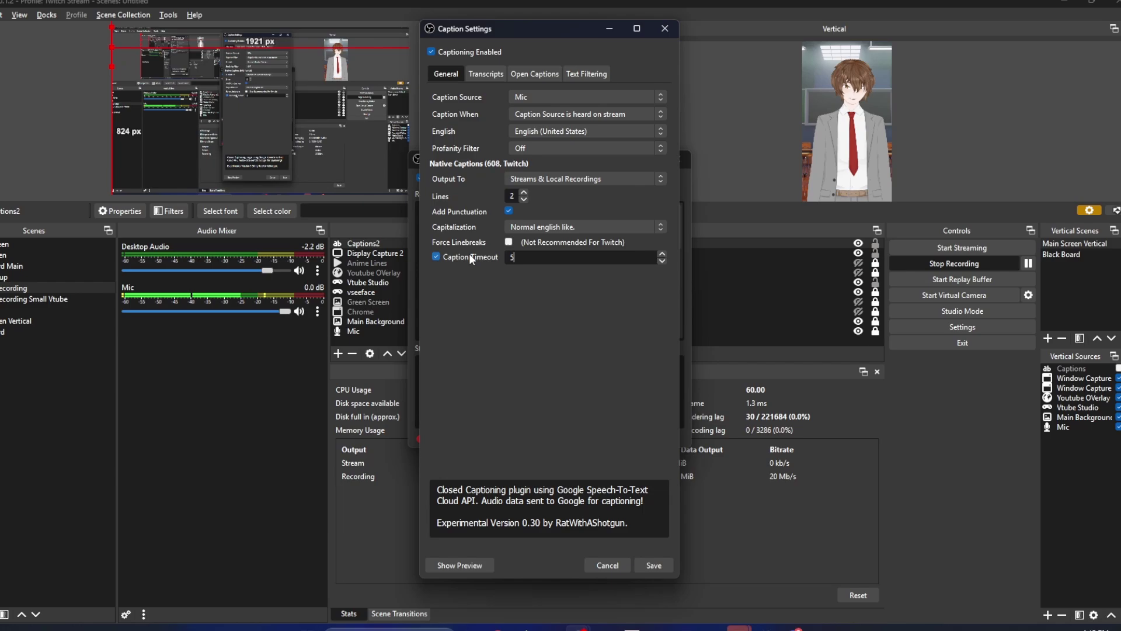
Review Transcripts, set the Open Captions text source to Captions, check Text Filtering, and save
{"action": "left_click", "coordinate": [487, 75]}
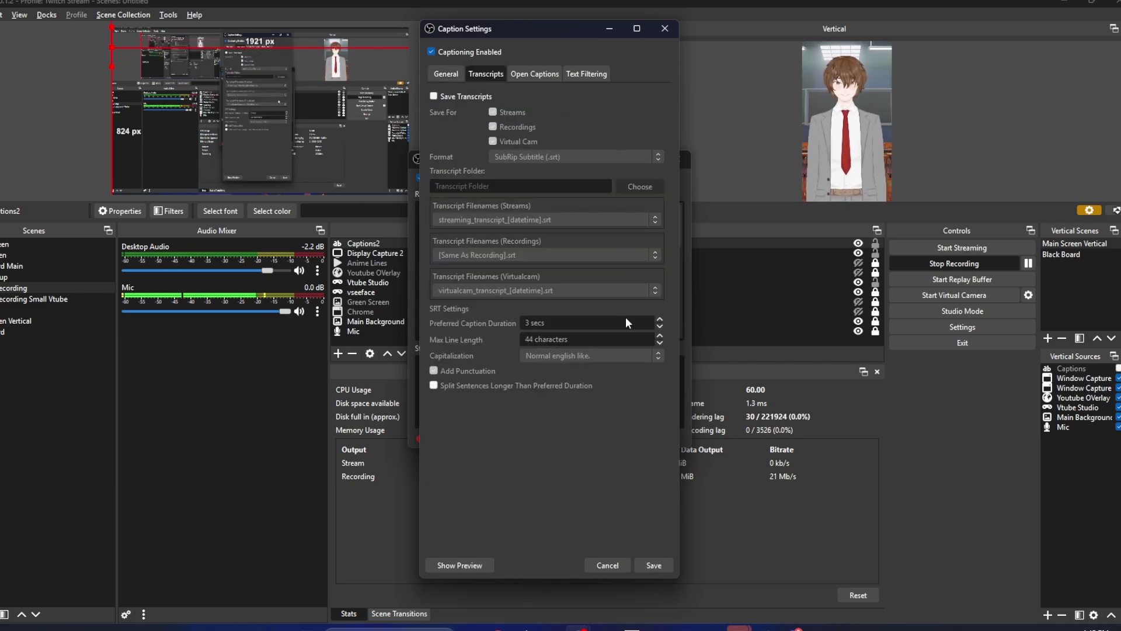
{"action": "left_click", "coordinate": [529, 74]}
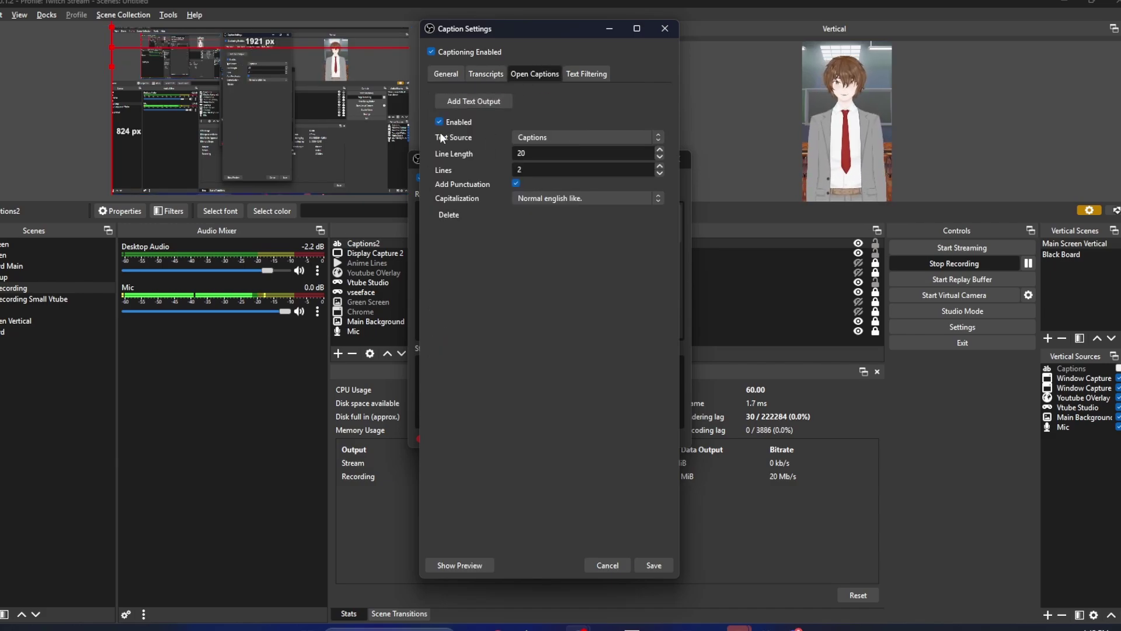
{"action": "left_click", "coordinate": [567, 137]}
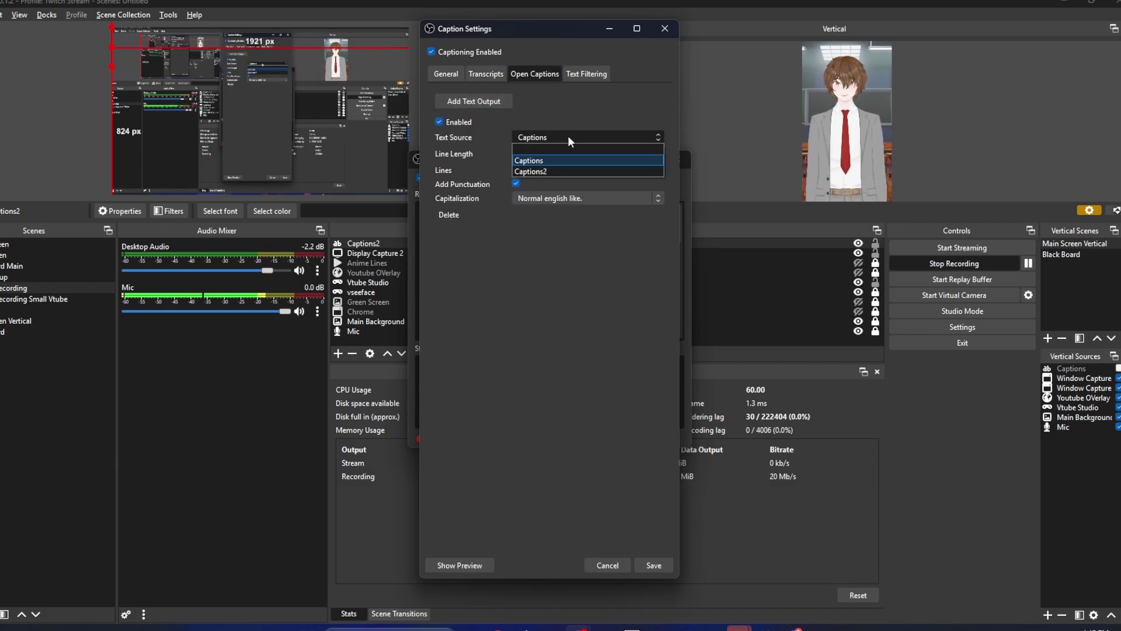
{"action": "left_click", "coordinate": [541, 158]}
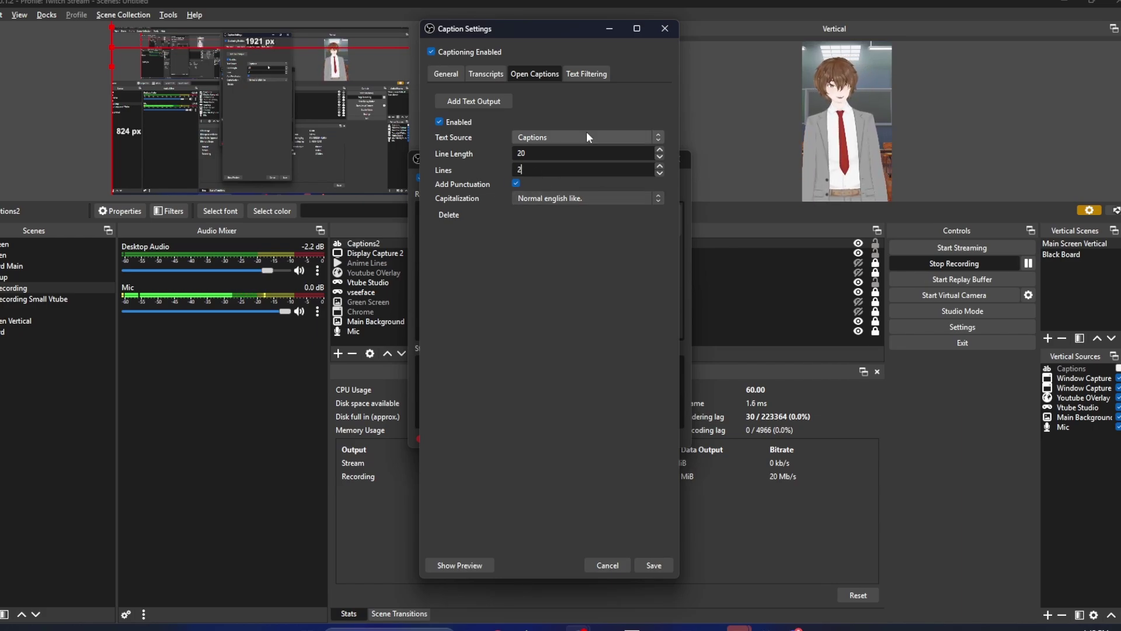
{"action": "left_click", "coordinate": [583, 73]}
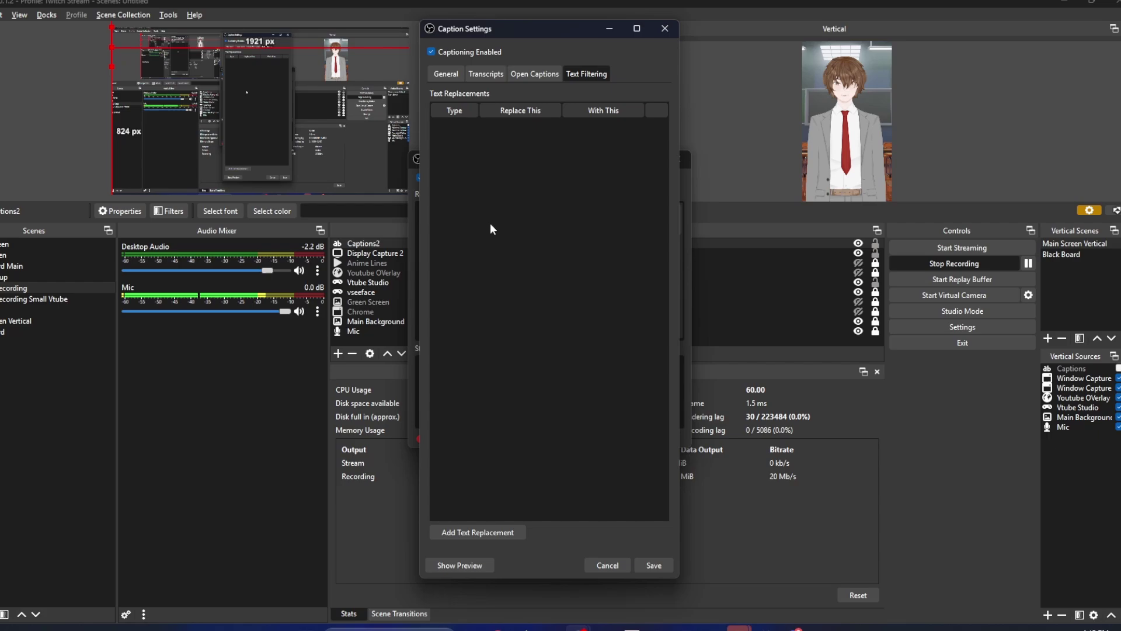
{"action": "left_click", "coordinate": [548, 75]}
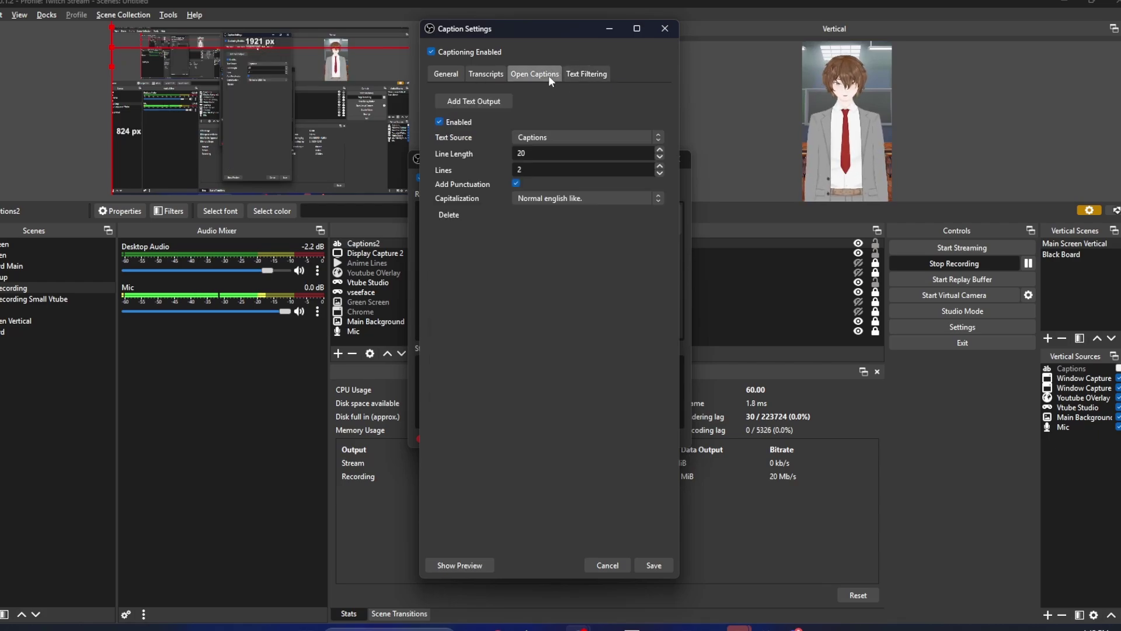
{"action": "left_click", "coordinate": [654, 564]}
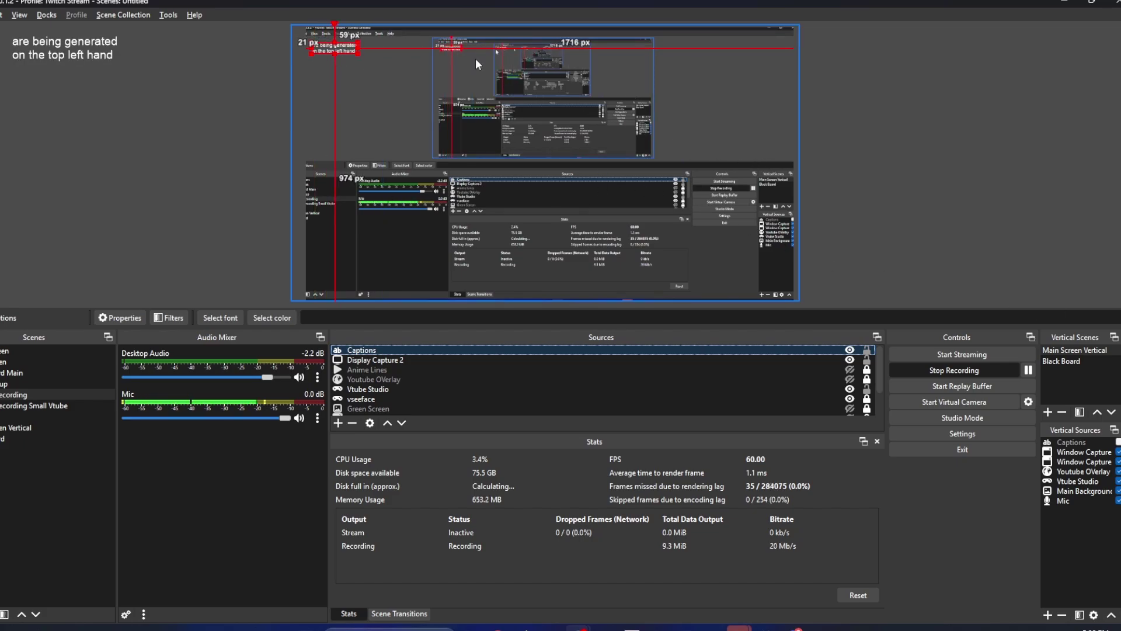
Set the Captions source font to Eraser, Dust style, size 24
{"action": "double_click", "coordinate": [372, 351]}
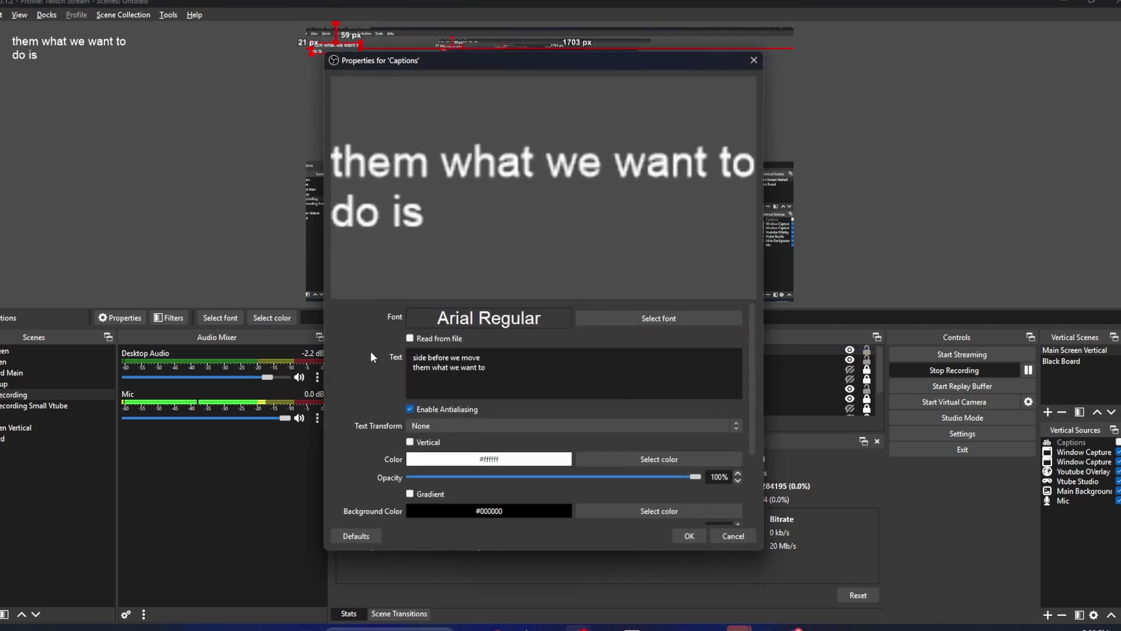
{"action": "left_click", "coordinate": [653, 319]}
{"action": "scroll", "coordinate": [474, 251], "scroll_direction": "down", "scroll_amount": 7}
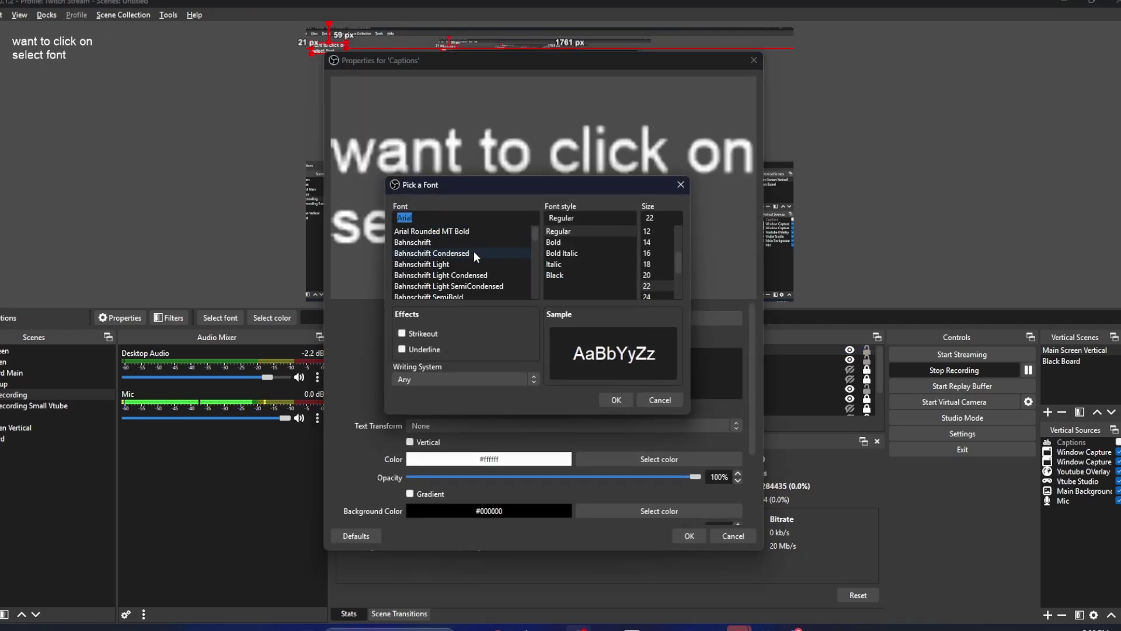
{"action": "scroll", "coordinate": [474, 257], "scroll_direction": "down", "scroll_amount": 6}
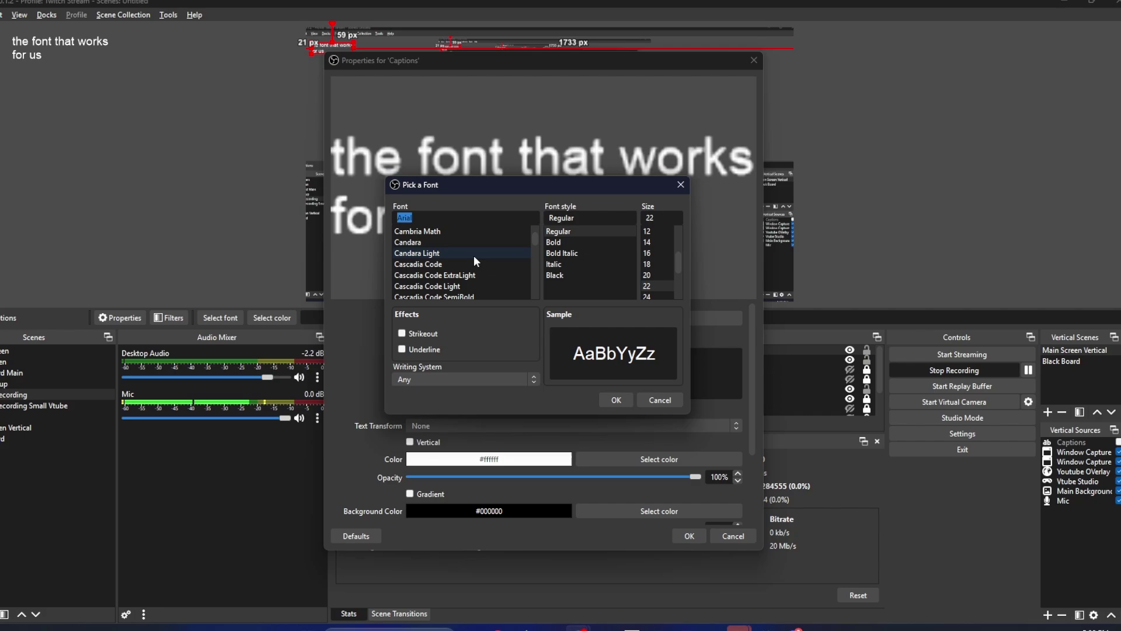
{"action": "scroll", "coordinate": [474, 259], "scroll_direction": "down", "scroll_amount": 6}
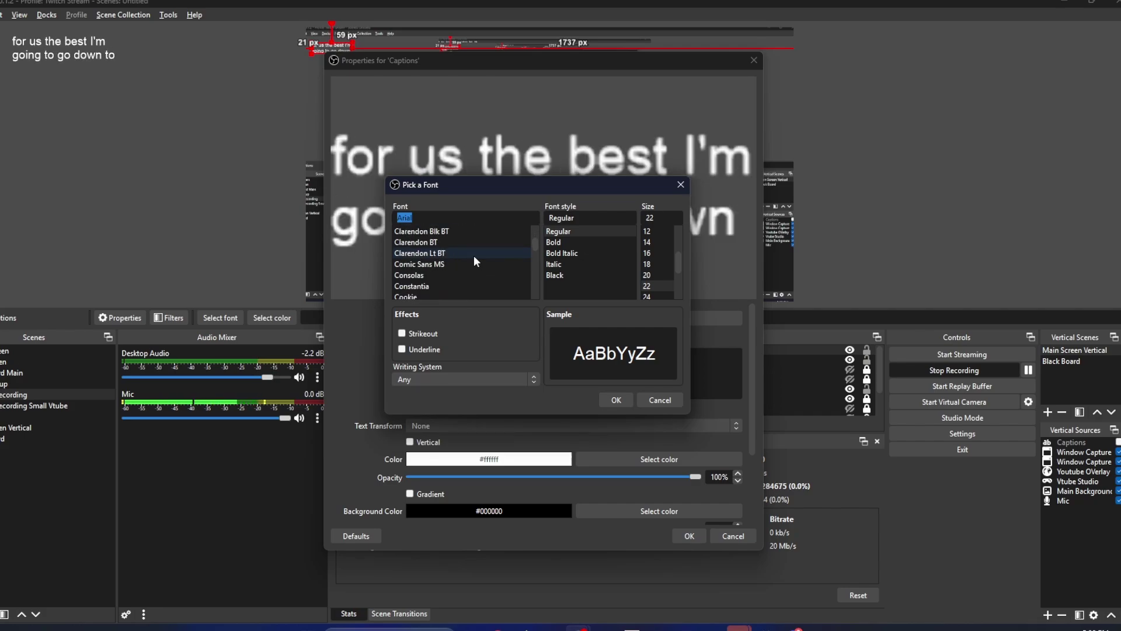
{"action": "scroll", "coordinate": [474, 254], "scroll_direction": "down", "scroll_amount": 1}
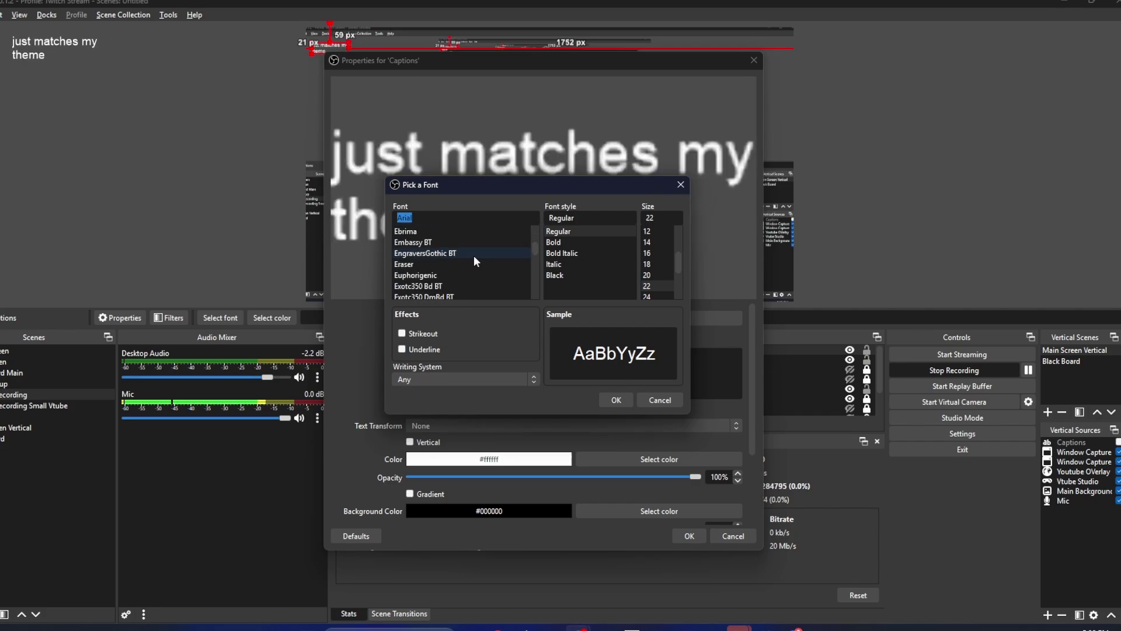
{"action": "left_click", "coordinate": [425, 264]}
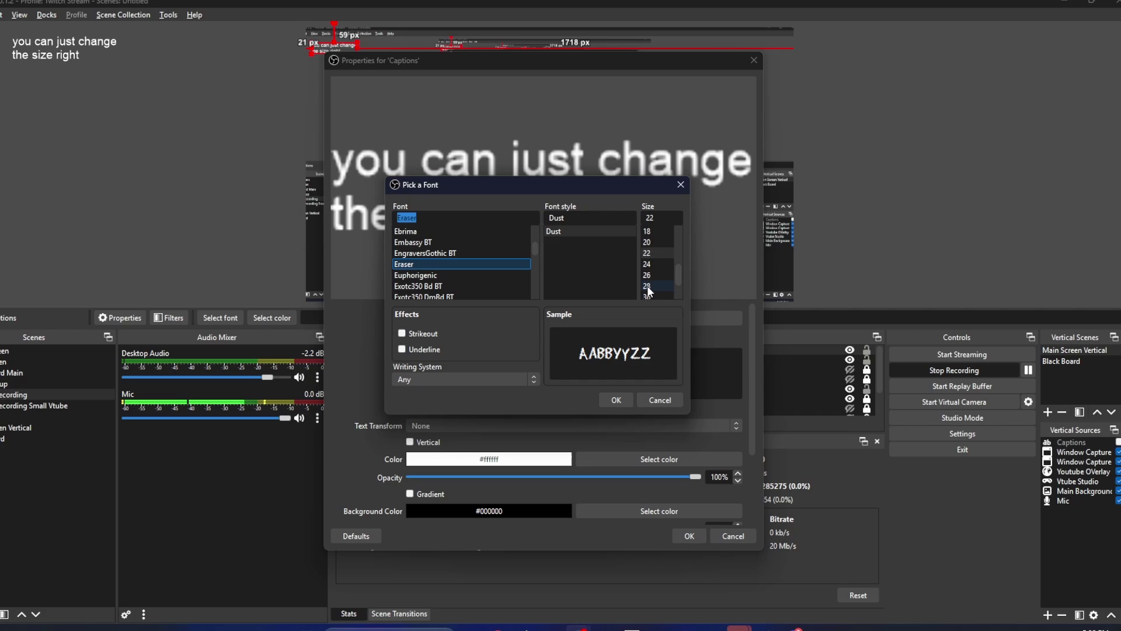
{"action": "left_click", "coordinate": [648, 295]}
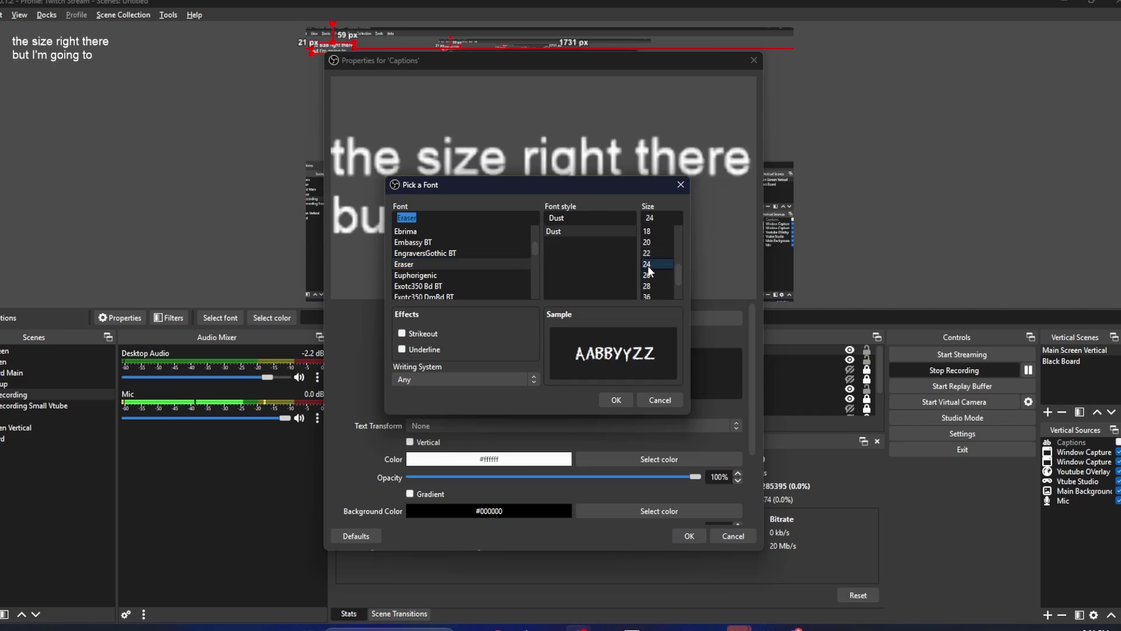
{"action": "left_click", "coordinate": [619, 400]}
Keep background colour #000000 at 52% opacity, with Center alignment and Top vertical alignment
{"action": "scroll", "coordinate": [372, 366], "scroll_direction": "down", "scroll_amount": 3}
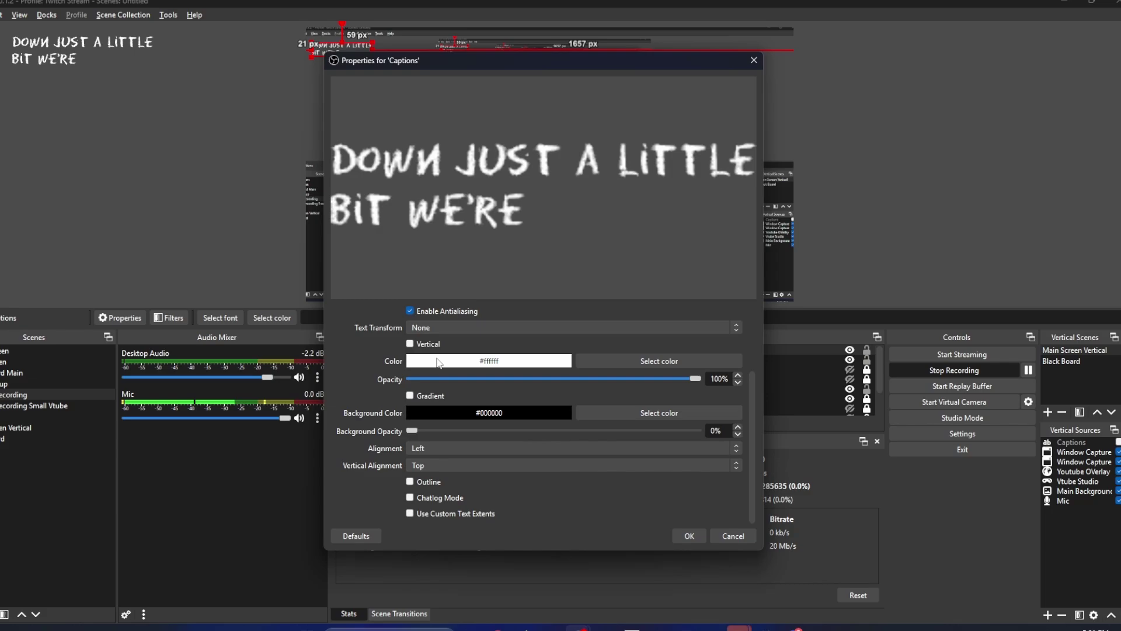
{"action": "left_click", "coordinate": [616, 411]}
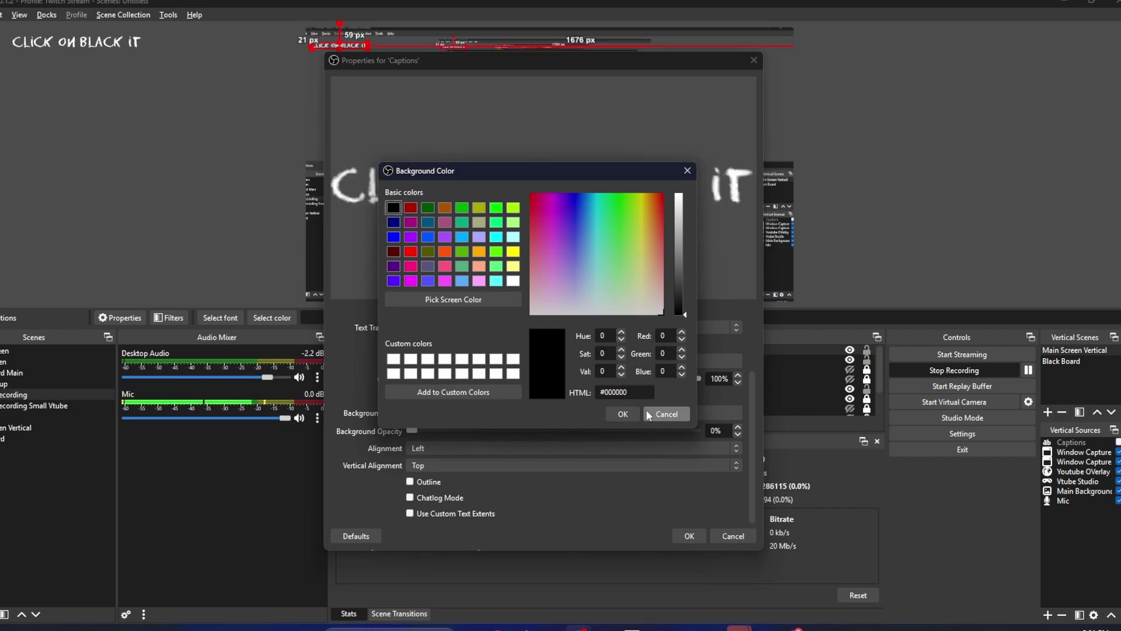
{"action": "left_click", "coordinate": [623, 413]}
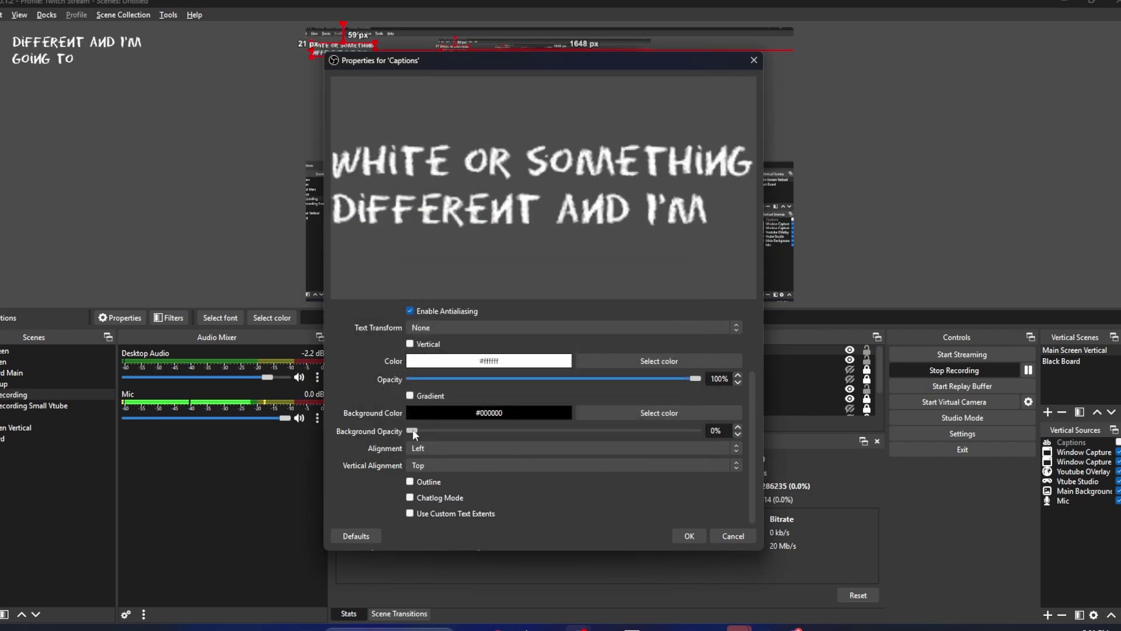
{"action": "left_click_drag", "start_coordinate": [412, 430], "coordinate": [560, 437]}
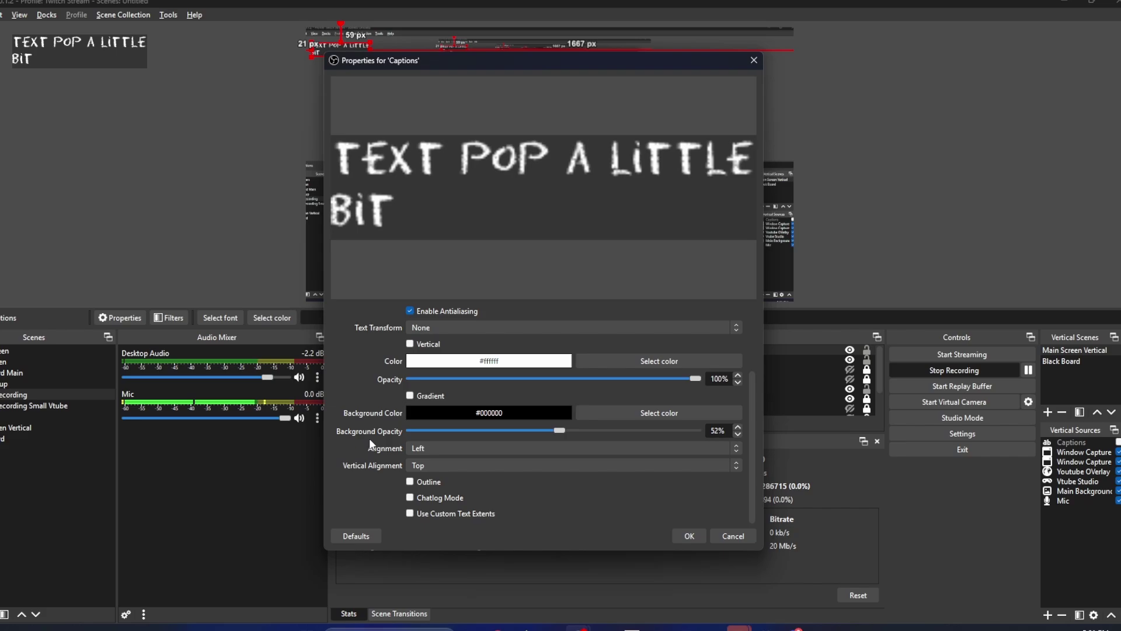
{"action": "left_click", "coordinate": [423, 448]}
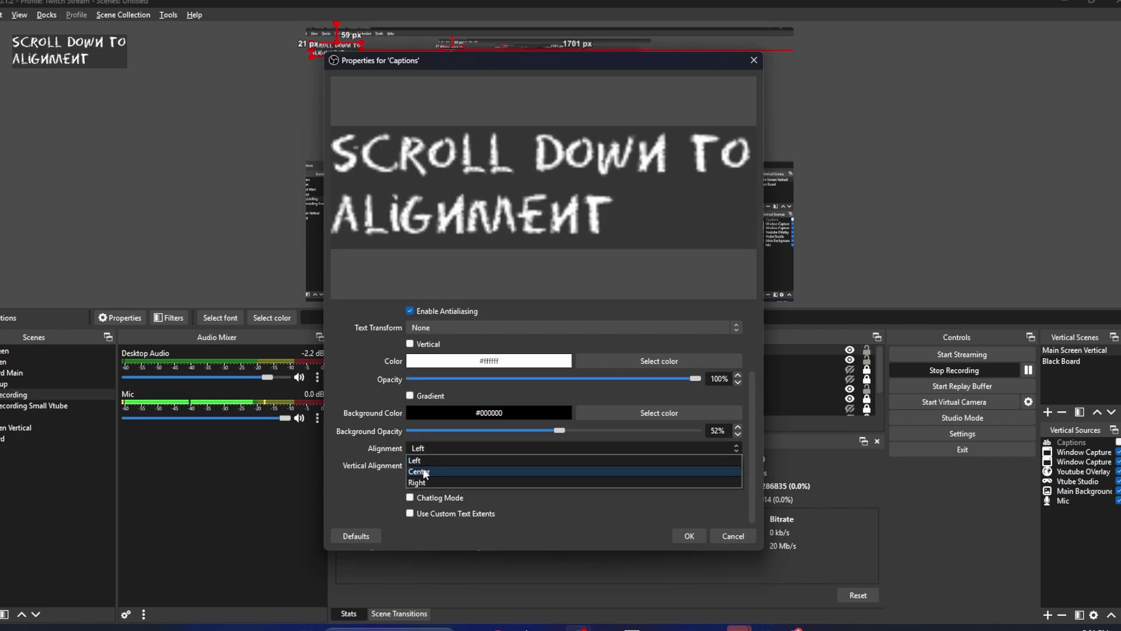
{"action": "left_click", "coordinate": [425, 472]}
{"action": "left_click", "coordinate": [438, 466]}
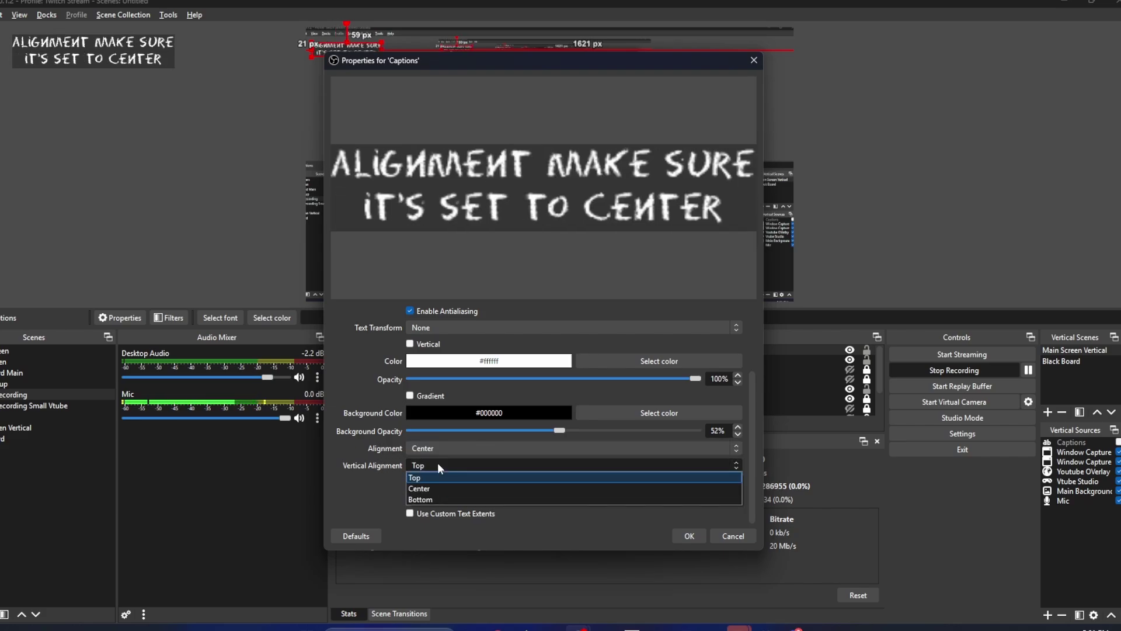
{"action": "left_click", "coordinate": [437, 463]}
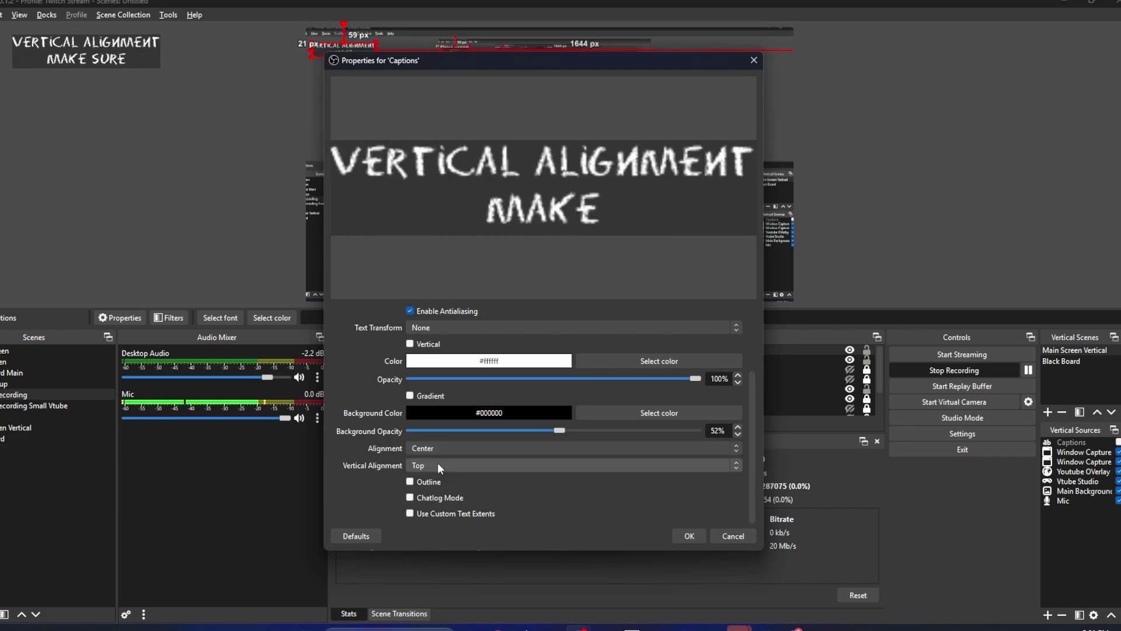
Enable a size-2 outline in blue #0055ff at 50% opacity and apply the properties
{"action": "left_click", "coordinate": [409, 481]}
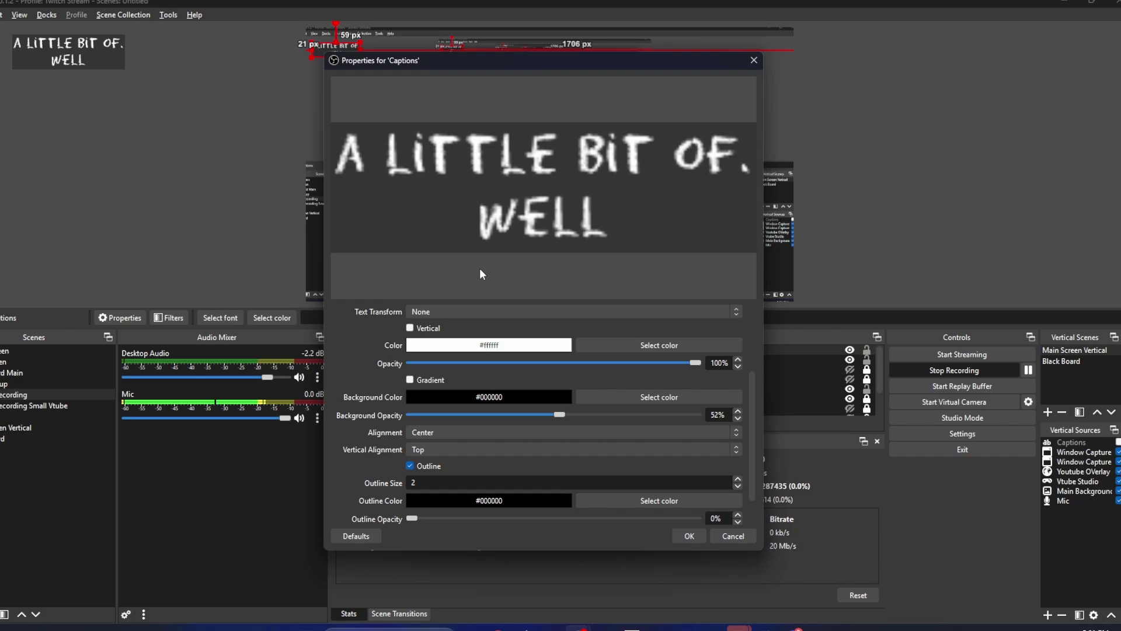
{"action": "scroll", "coordinate": [362, 432], "scroll_direction": "down", "scroll_amount": 2}
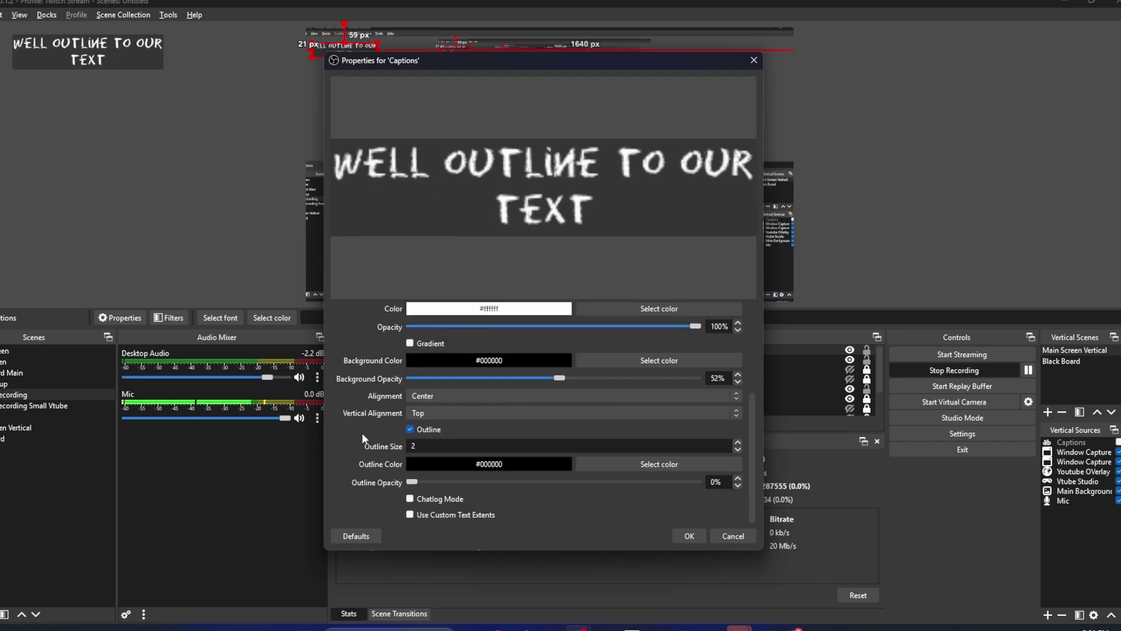
{"action": "left_click", "coordinate": [612, 464]}
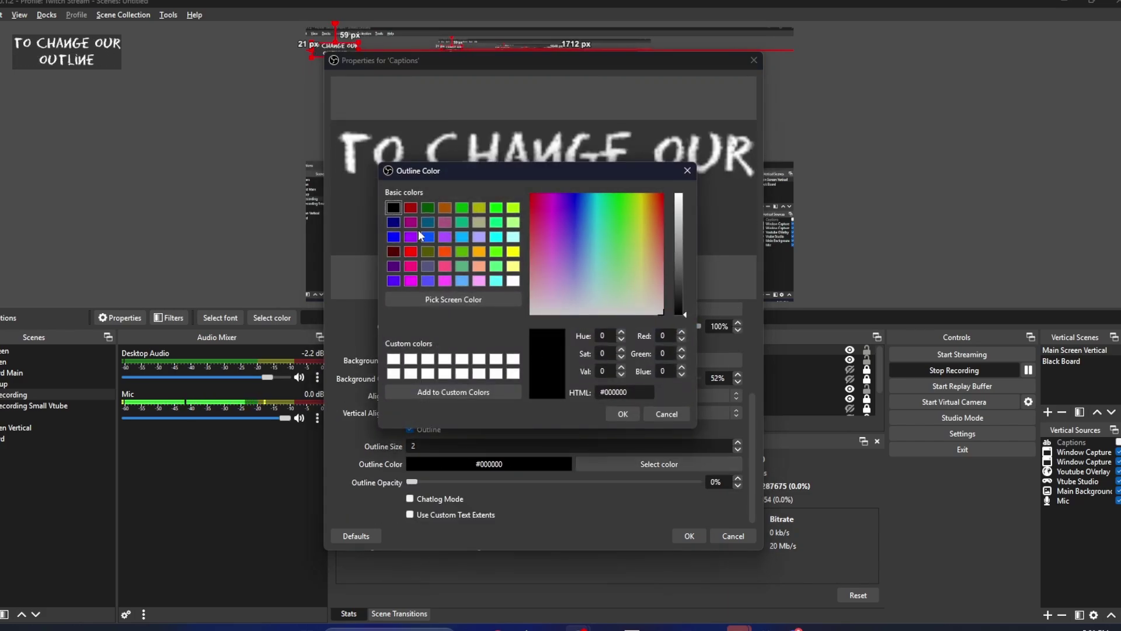
{"action": "left_click", "coordinate": [423, 236]}
{"action": "left_click", "coordinate": [513, 208]}
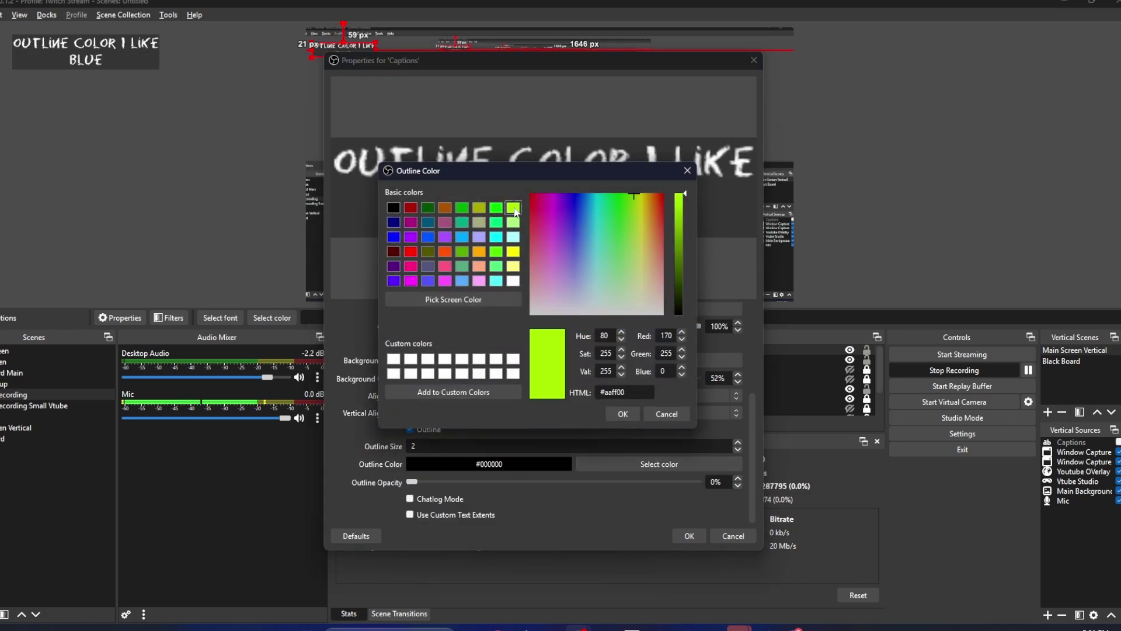
{"action": "left_click", "coordinate": [428, 237]}
{"action": "left_click", "coordinate": [623, 414]}
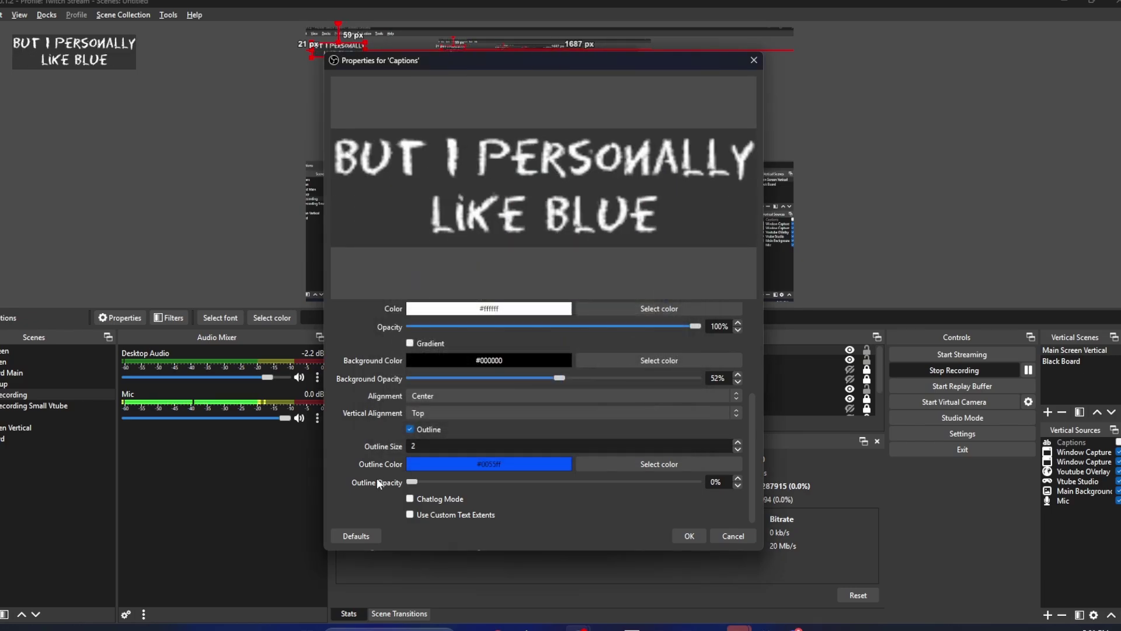
{"action": "left_click_drag", "start_coordinate": [434, 479], "coordinate": [554, 482]}
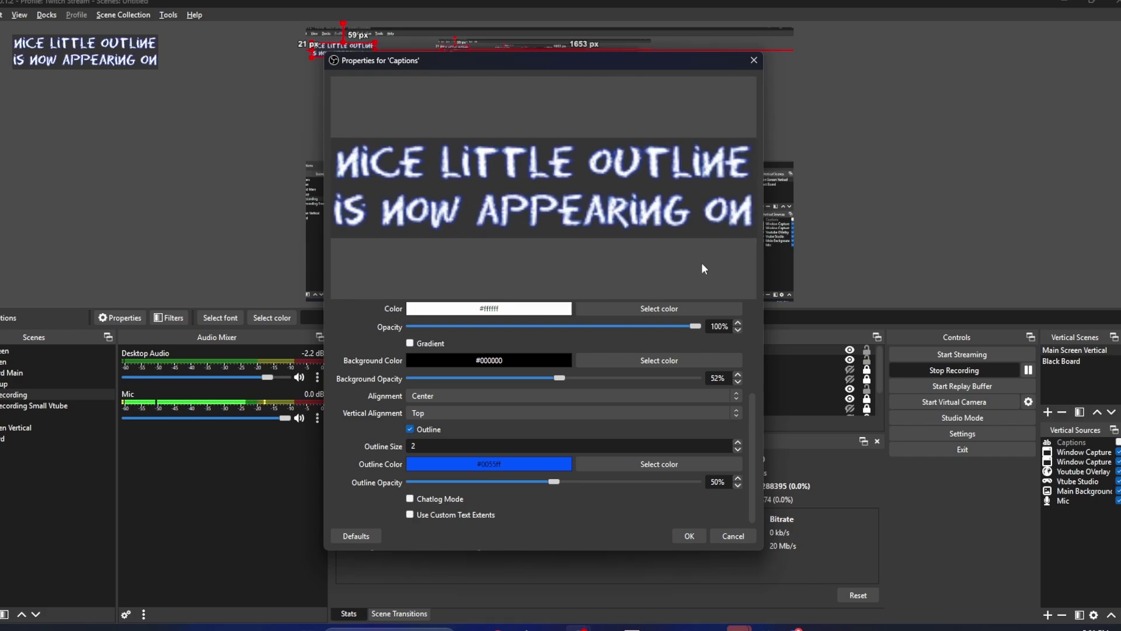
{"action": "scroll", "coordinate": [713, 432], "scroll_direction": "up", "scroll_amount": 1}
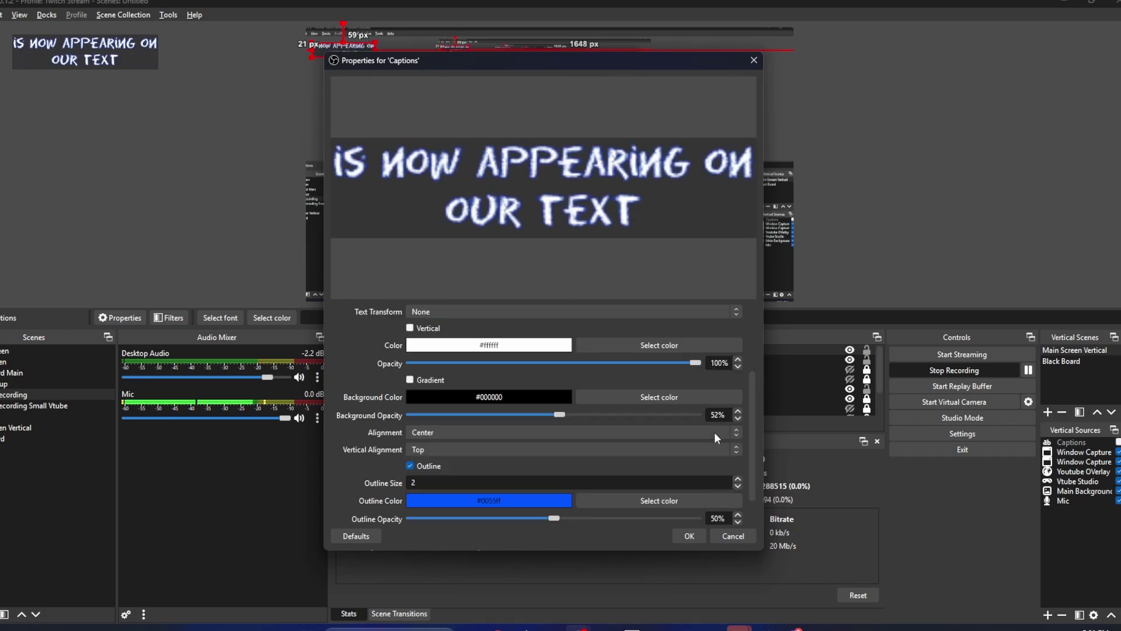
{"action": "left_click", "coordinate": [689, 535]}
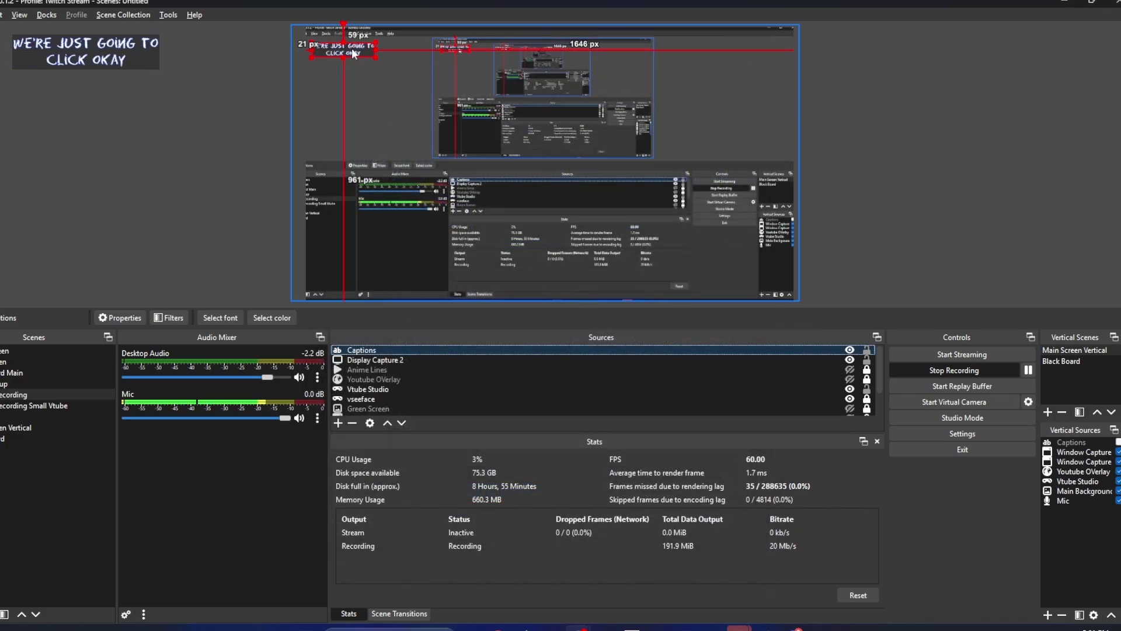
Drag the Captions source in the preview down to the lower middle of the canvas
{"action": "left_click_drag", "start_coordinate": [353, 54], "coordinate": [636, 147]}
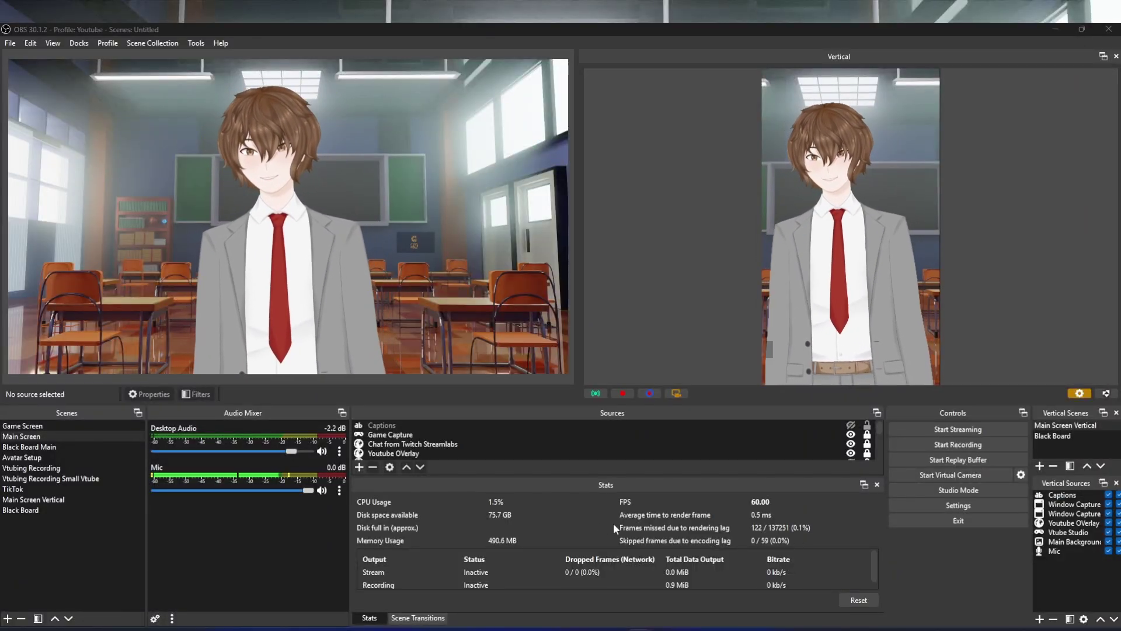
Create scene CC and add the existing Captions text source to it
{"action": "left_click", "coordinate": [8, 618]}
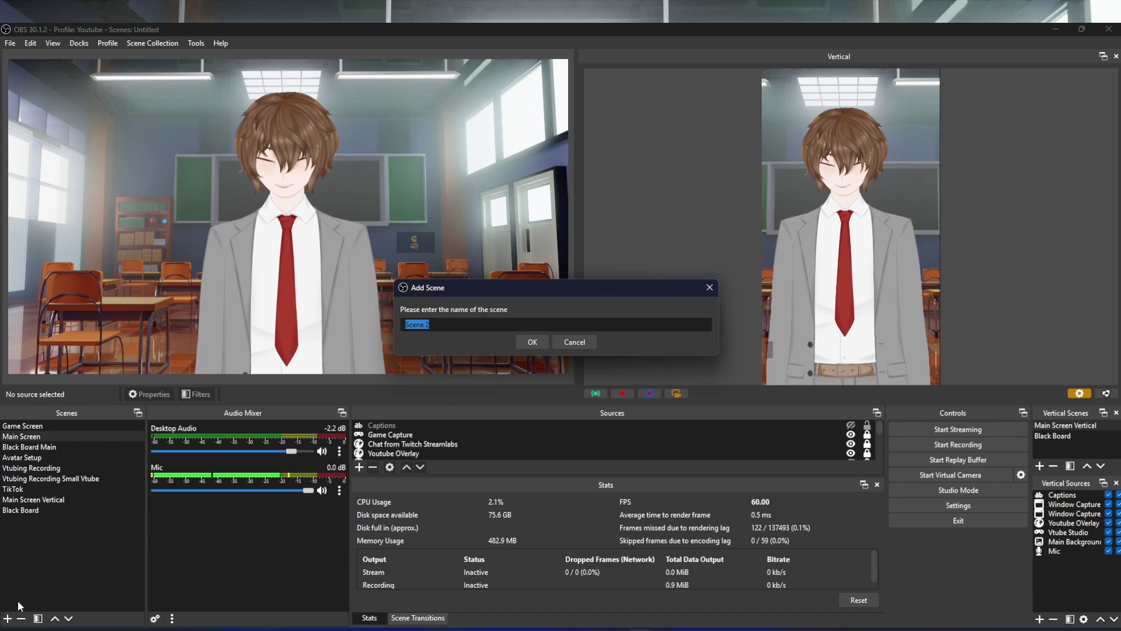
{"action": "type", "text": "Cc"}
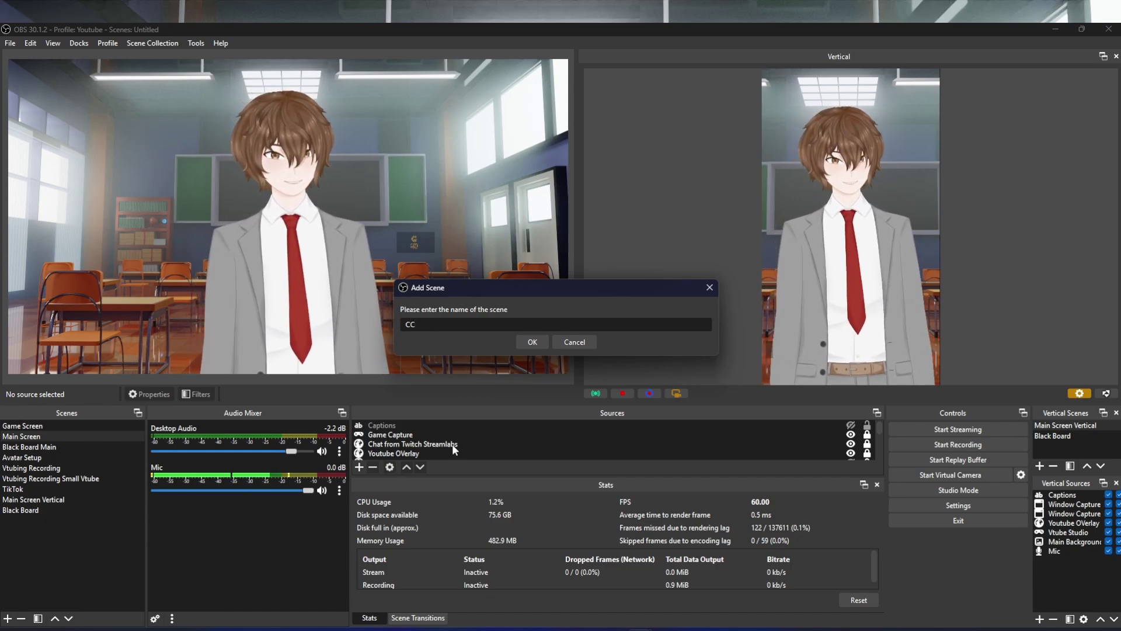
{"action": "left_click", "coordinate": [536, 344]}
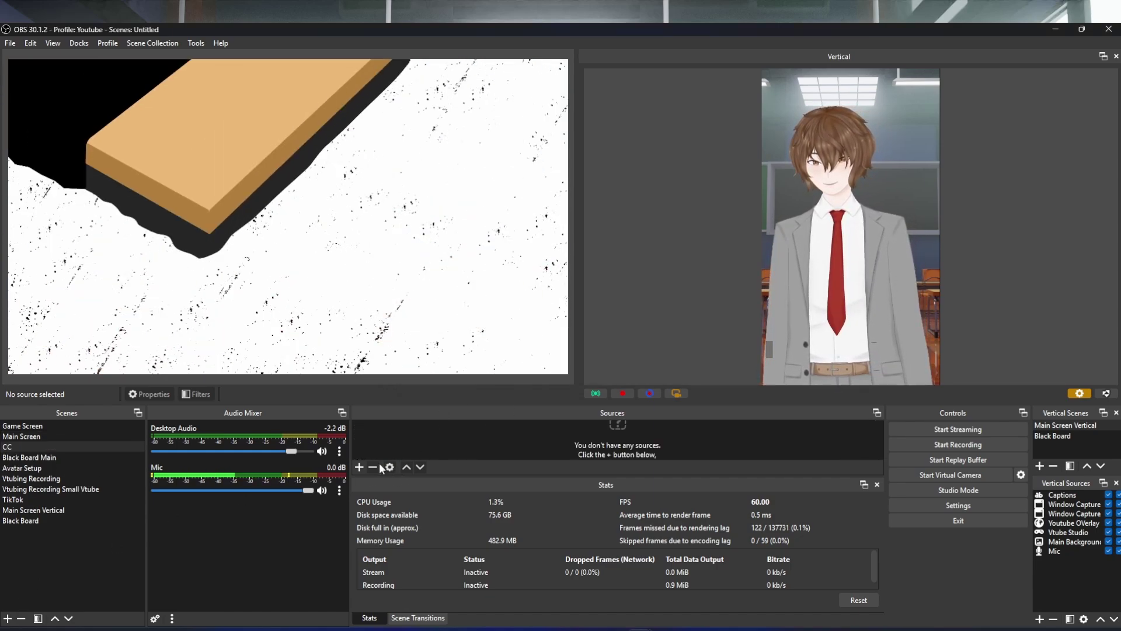
{"action": "left_click", "coordinate": [360, 466]}
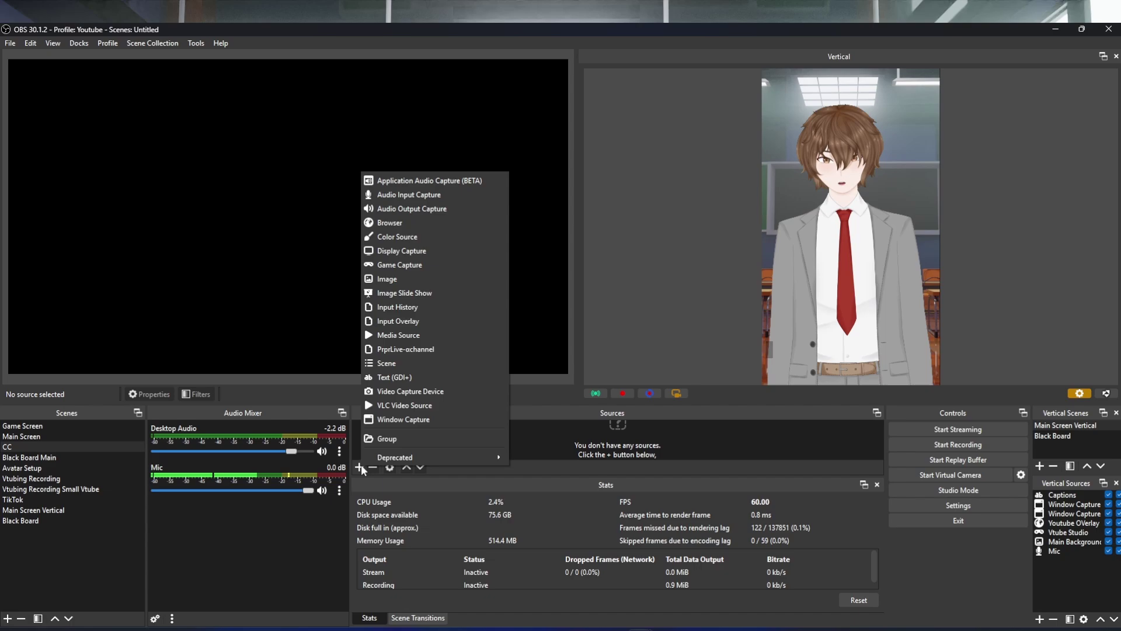
{"action": "left_click", "coordinate": [418, 375]}
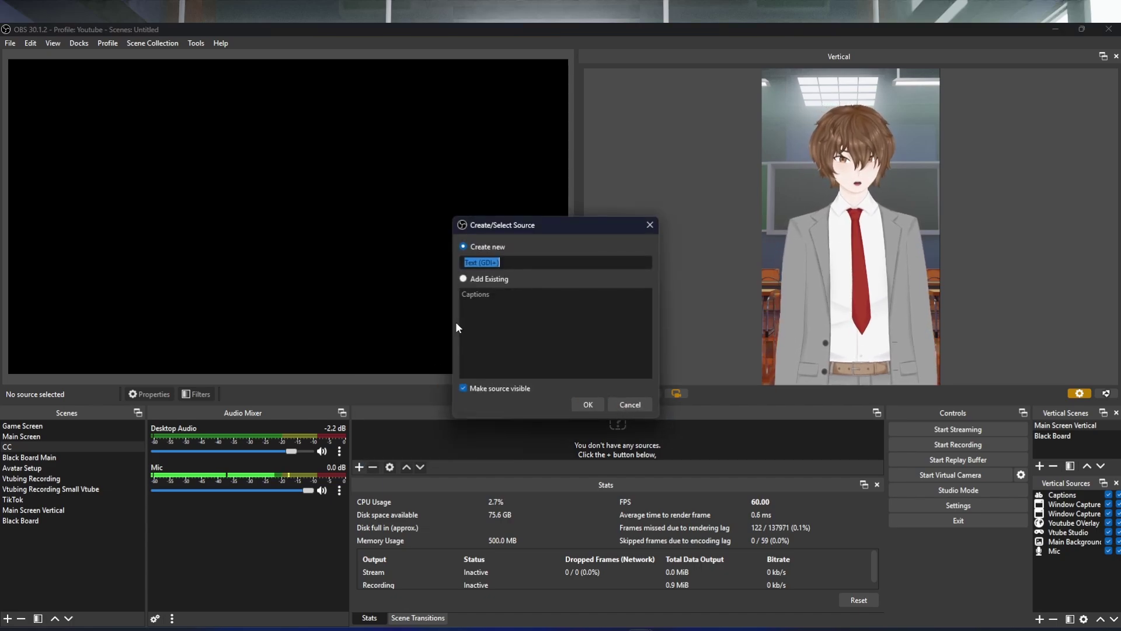
{"action": "left_click", "coordinate": [588, 404]}
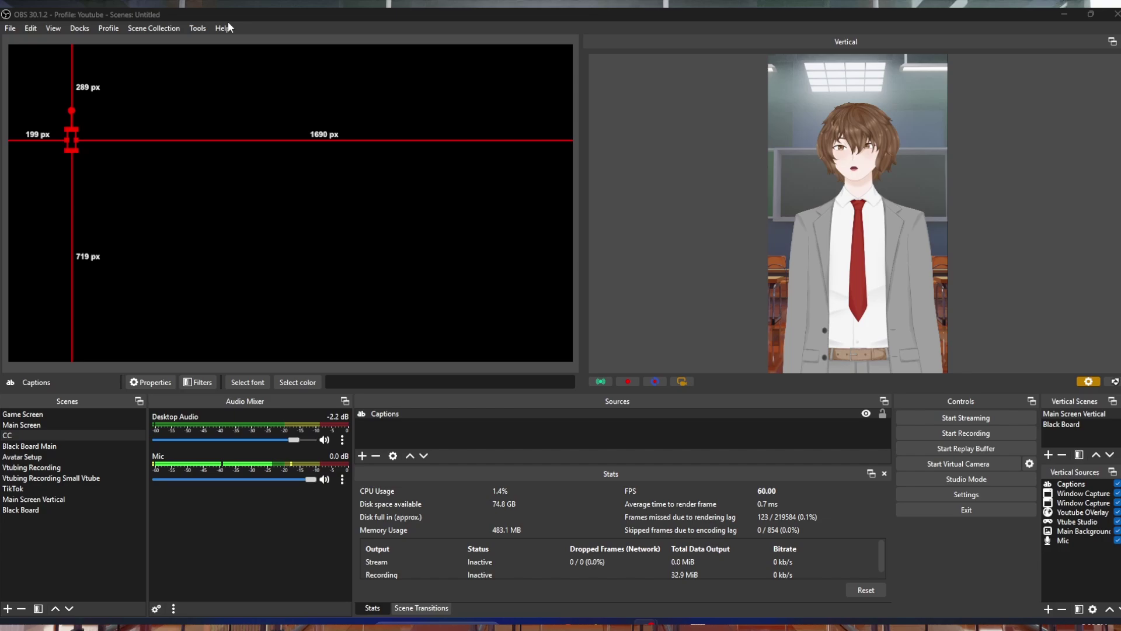
Switch the Cloud Closed Captions source from the mic to Desktop Audio and save
{"action": "left_click", "coordinate": [198, 28]}
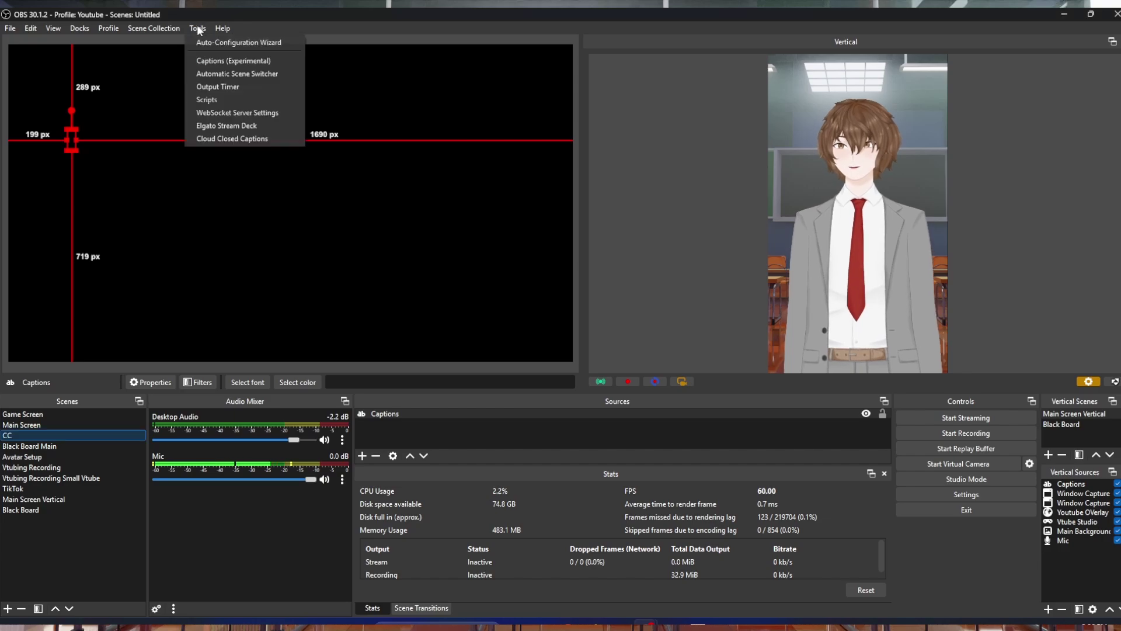
{"action": "left_click", "coordinate": [211, 140]}
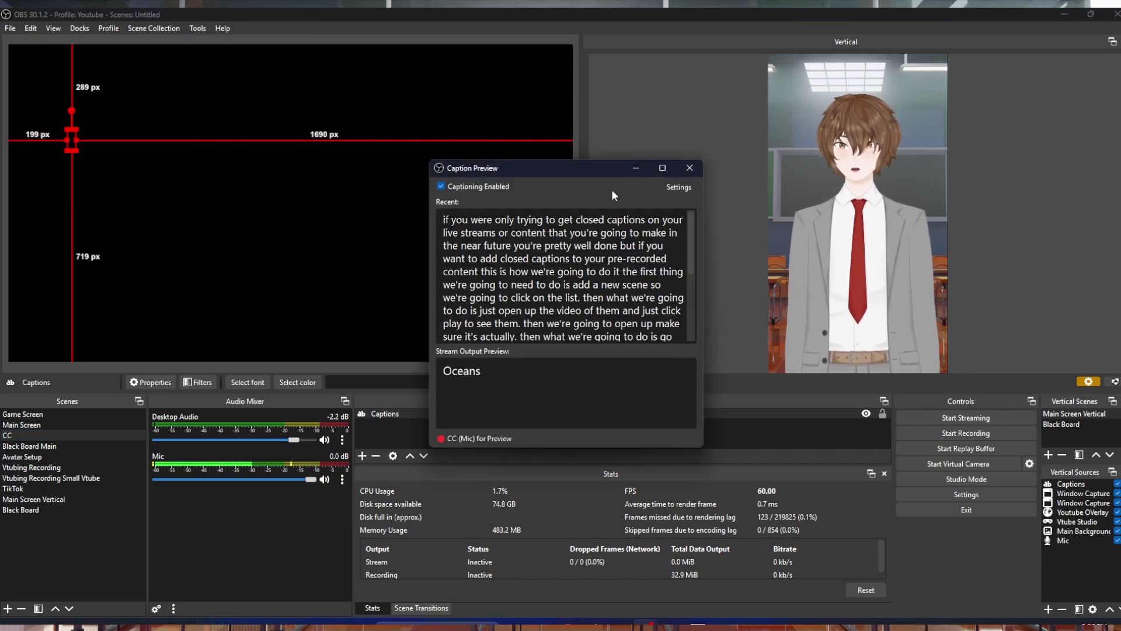
{"action": "left_click", "coordinate": [669, 187]}
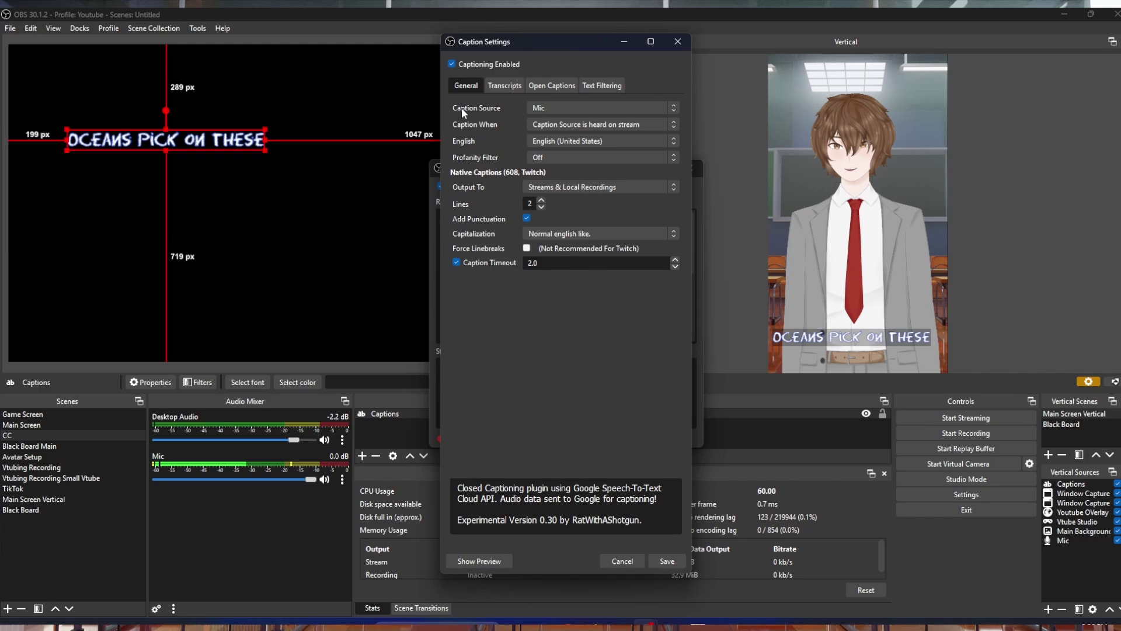
{"action": "left_click", "coordinate": [551, 108]}
{"action": "scroll", "coordinate": [549, 117], "scroll_direction": "up", "scroll_amount": 4}
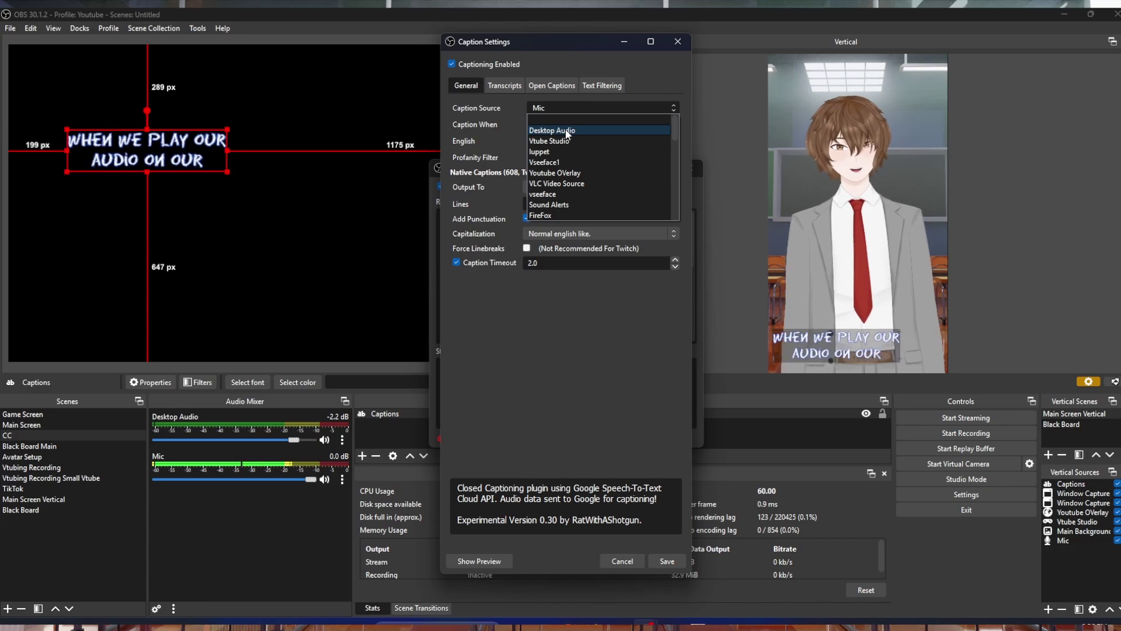
{"action": "left_click", "coordinate": [565, 130]}
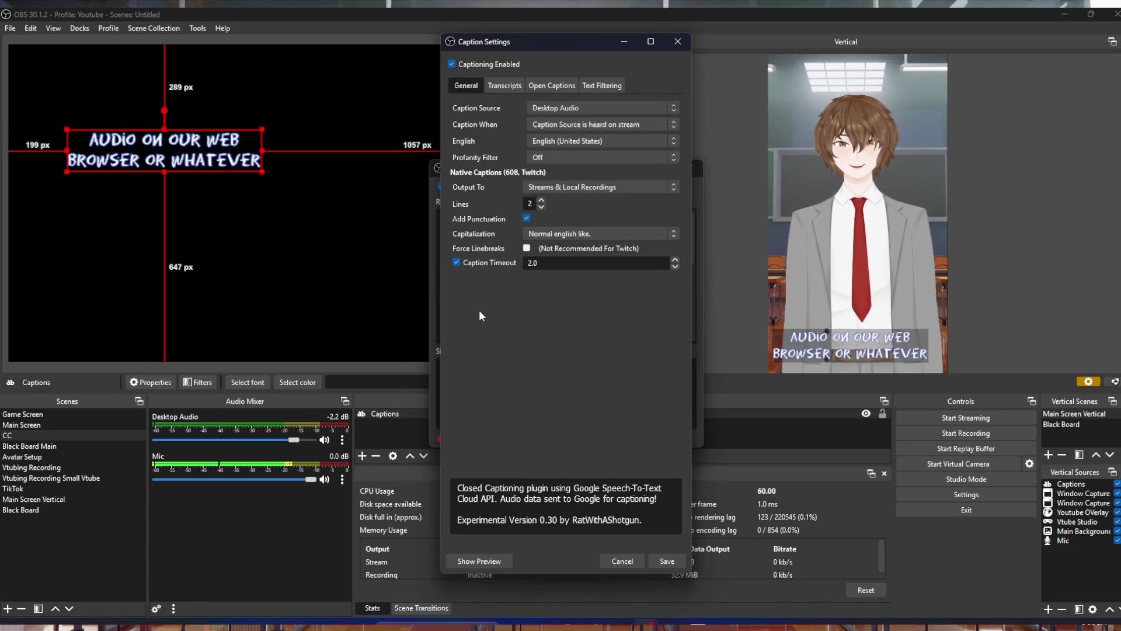
{"action": "left_click", "coordinate": [669, 556]}
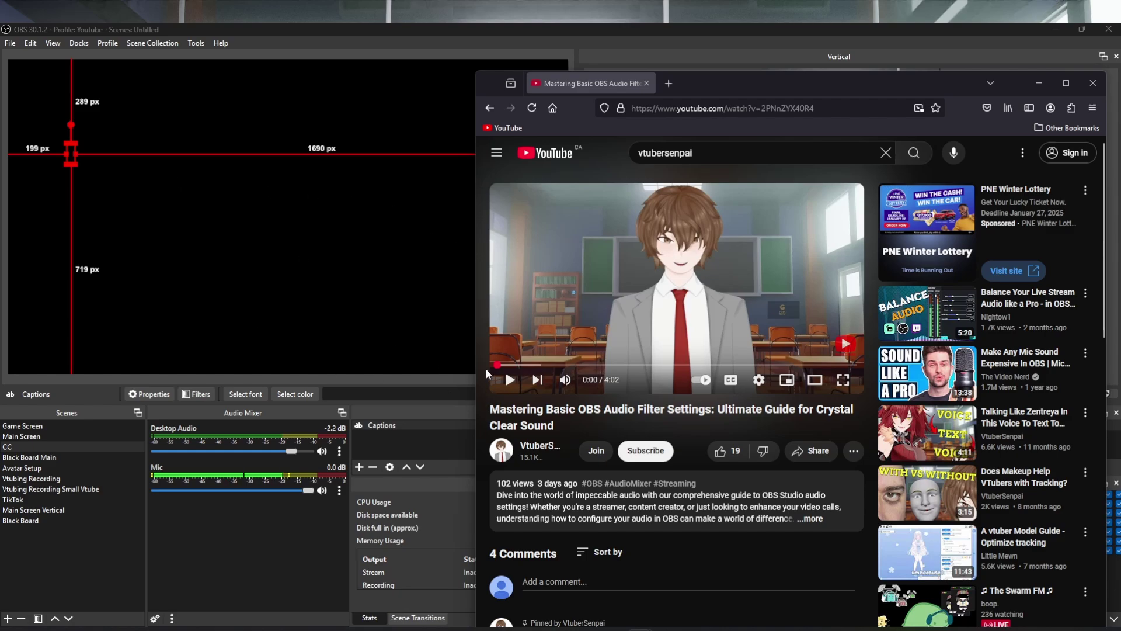
Play the YouTube audio filter video to 0:05, then pause it
{"action": "left_click", "coordinate": [508, 385]}
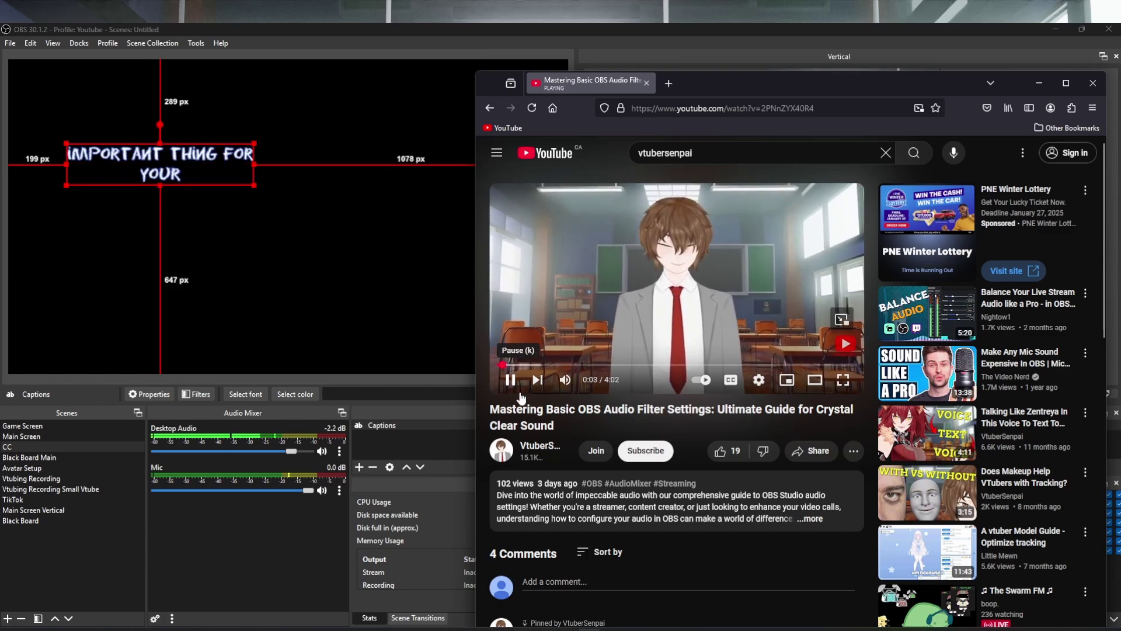
{"action": "left_click", "coordinate": [511, 381]}
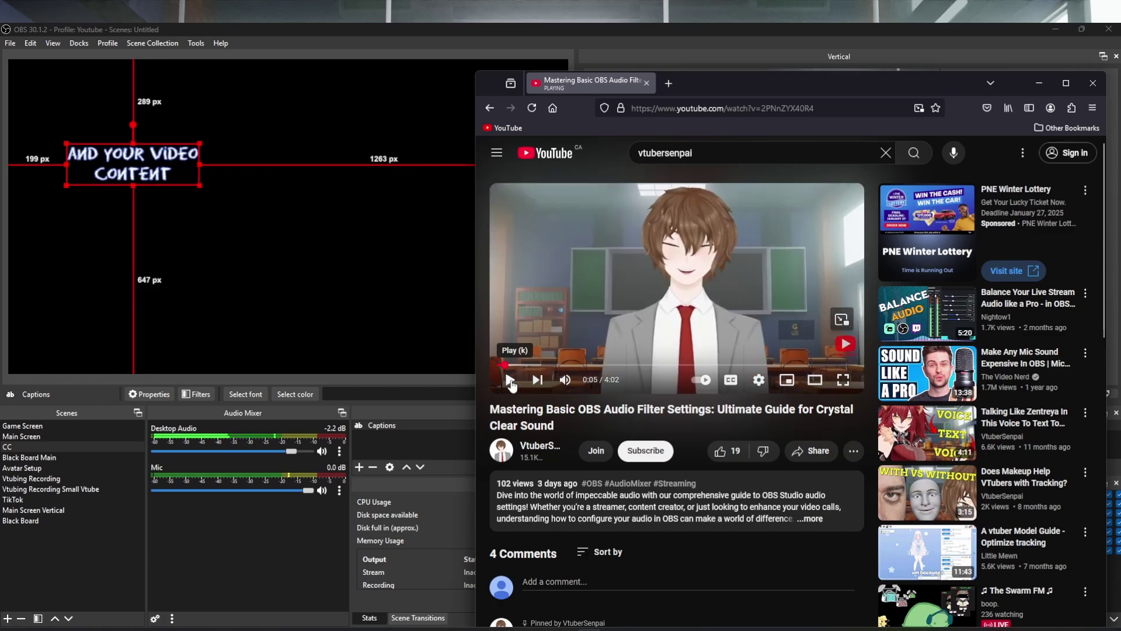